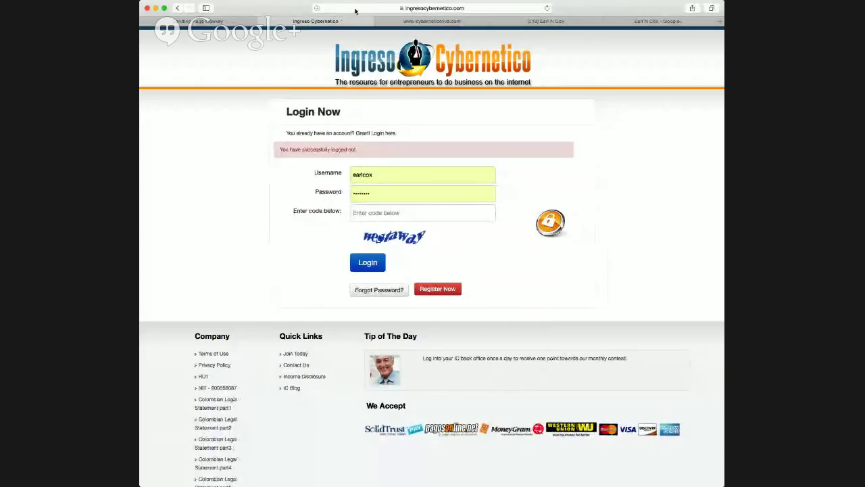
On the logged-out login page, put the cursor in the browser address bar to edit the web address.
left_click(473, 9)
Replace the address path after .com/ with the sponsor's username to load their referral page.
left_click(474, 8)
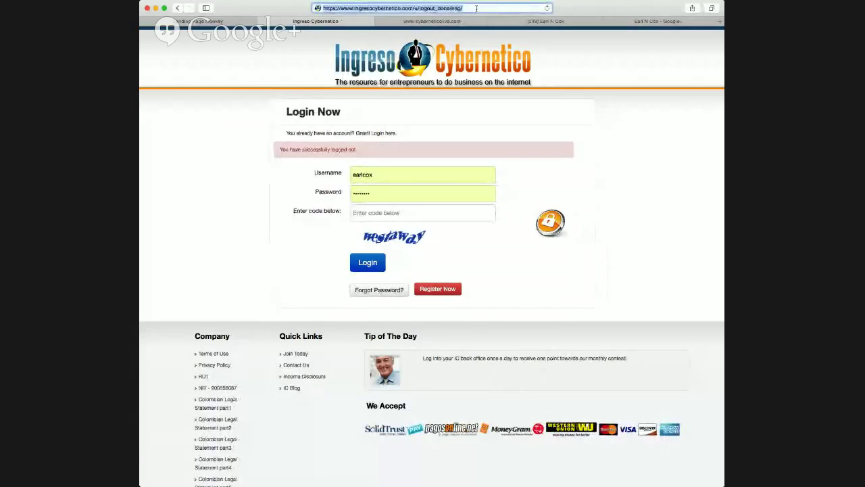
key("BackSpace")
key("BackSpace")
key("BackSpace")
key("BackSpace")
key("BackSpace")
key("BackSpace")
key("BackSpace")
key("BackSpace")
key("BackSpace")
key("BackSpace")
key("BackSpace")
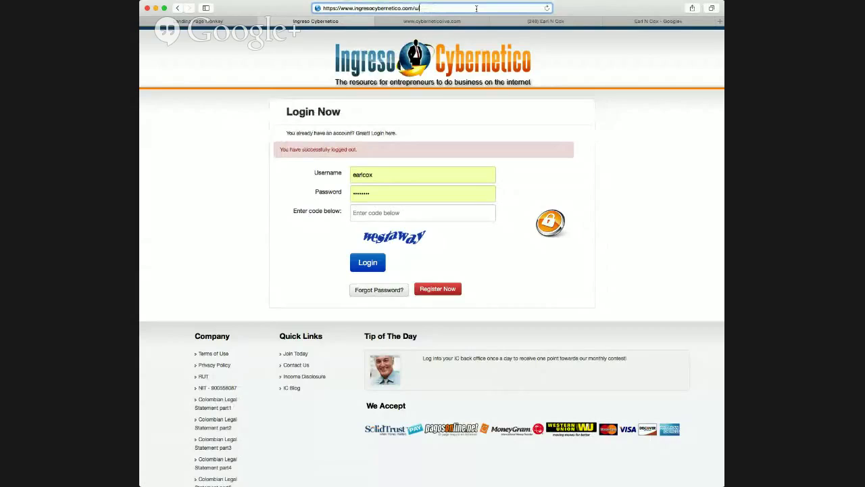
key("BackSpace")
key("BackSpace")
type("city")
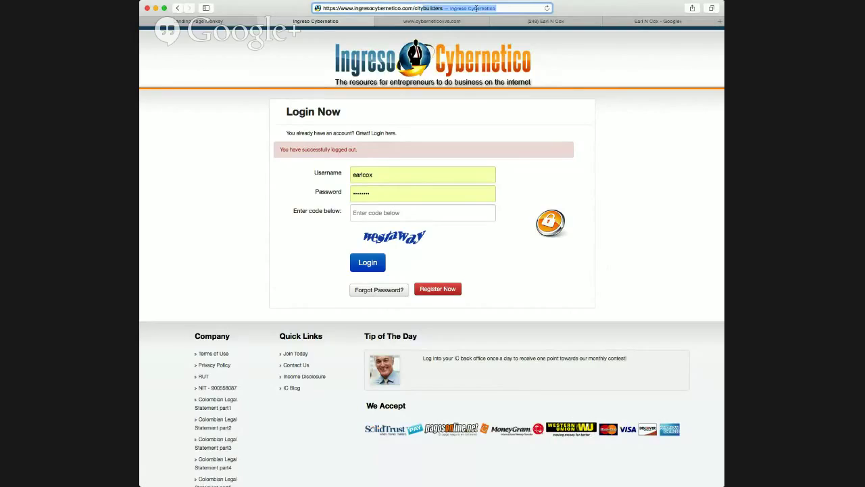
key("Return")
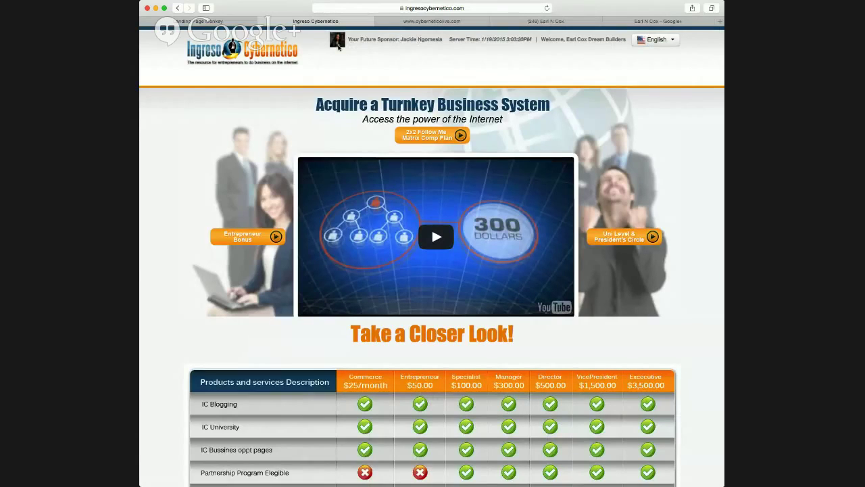
Review the Take a Closer Look pricing tables, then start registration with REGISTER NOW!
scroll(410, 198, "down", 10)
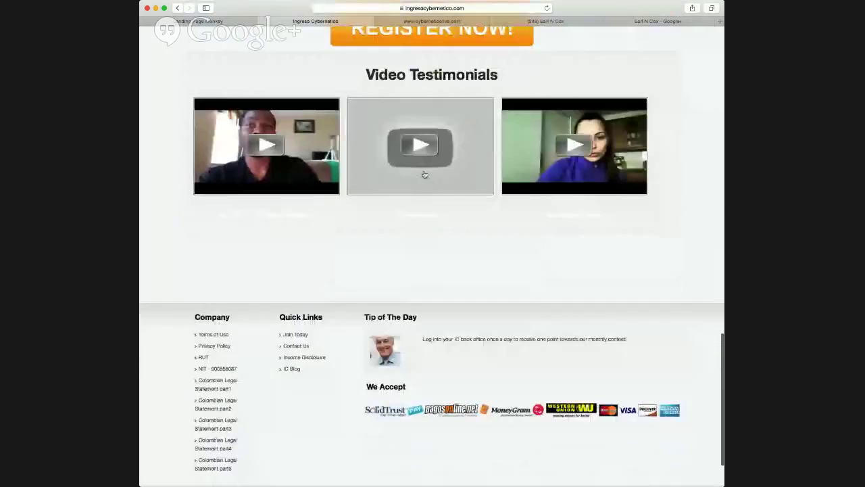
scroll(431, 180, "up", 3)
scroll(487, 195, "up", 8)
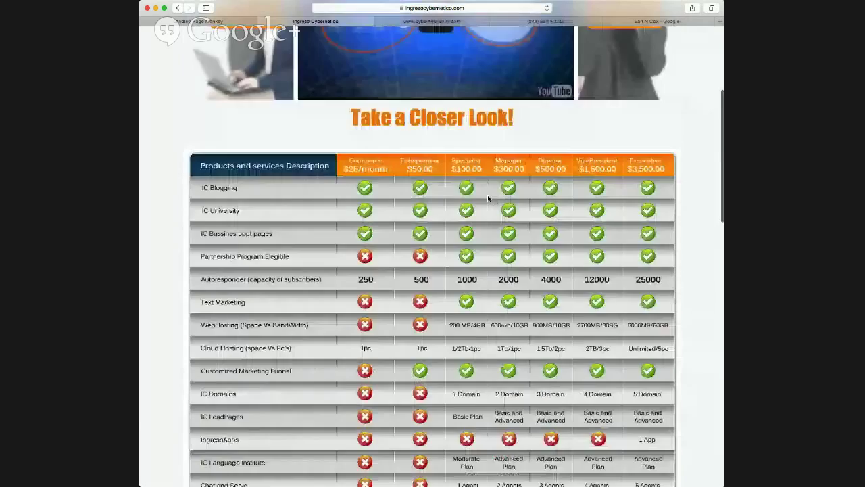
scroll(404, 221, "down", 3)
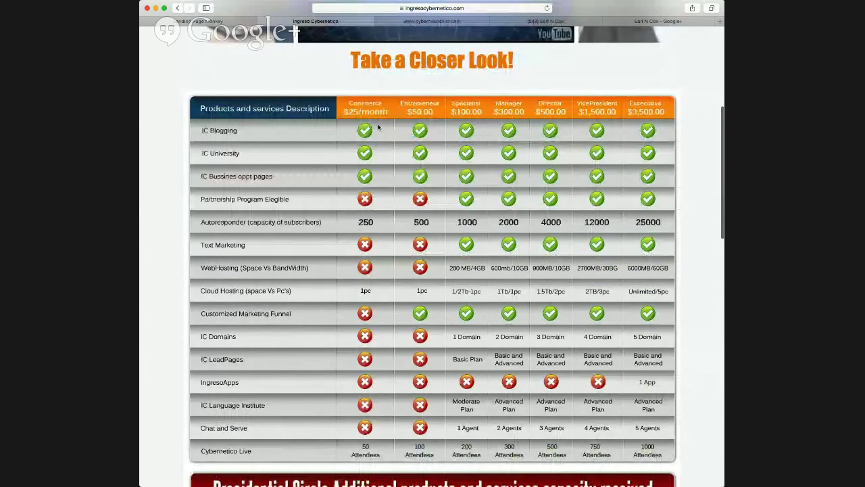
scroll(412, 257, "down", 10)
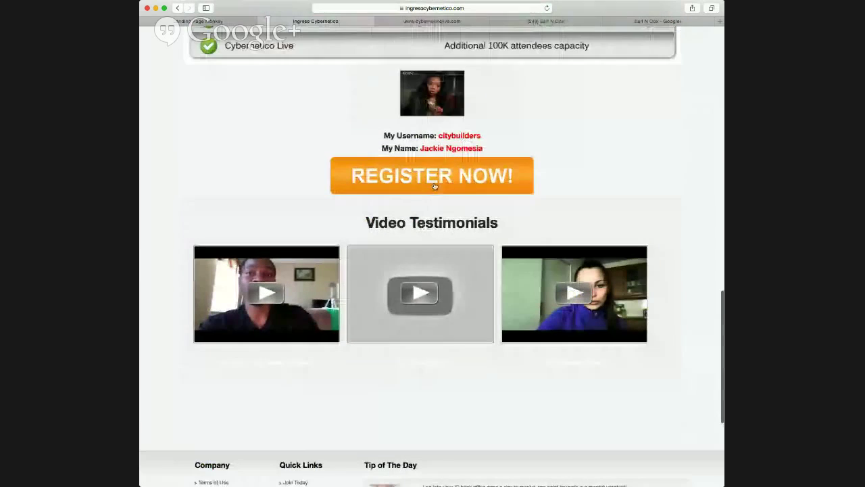
left_click(423, 180)
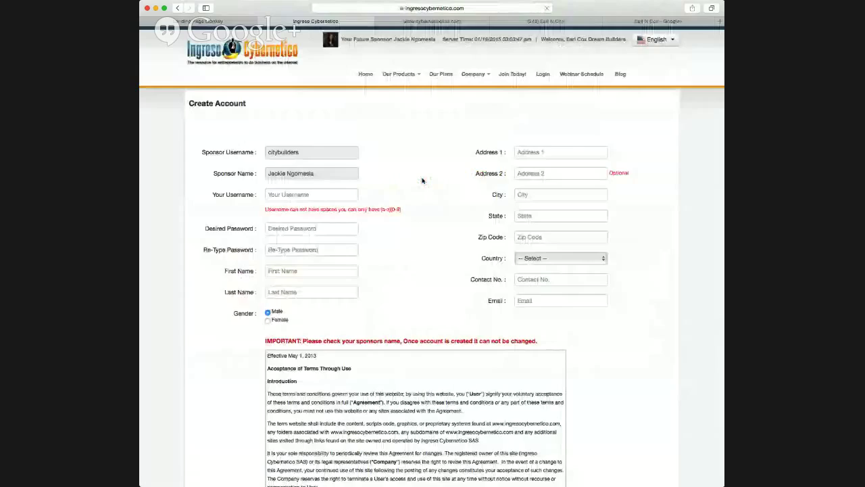
Enter a username the form accepts as valid, then enter and confirm the account password.
left_click(282, 194)
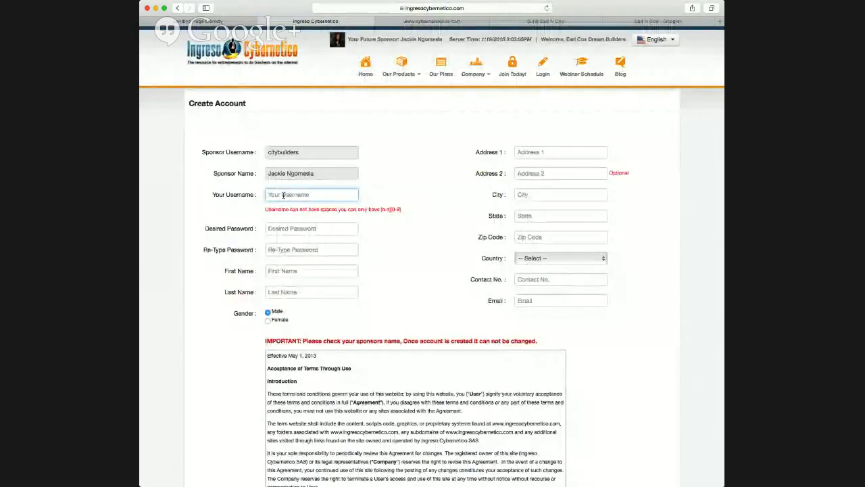
type("Test")
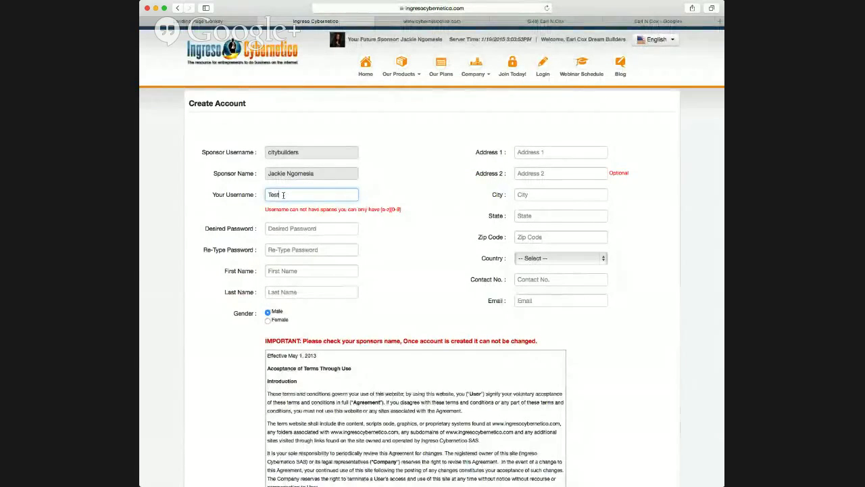
type("account")
left_click(294, 223)
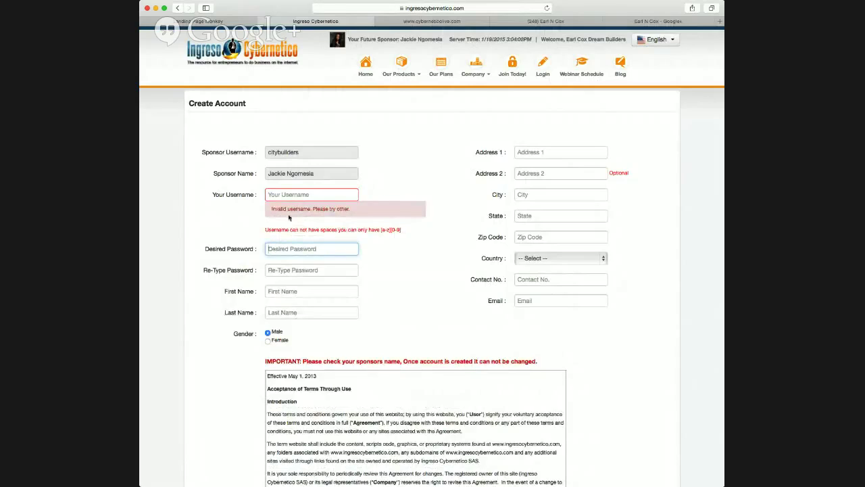
left_click(298, 194)
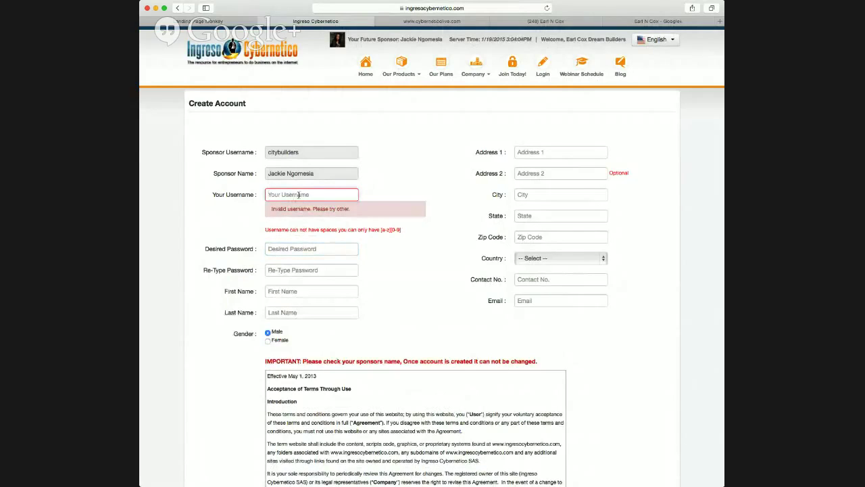
type("testa")
left_click(311, 248)
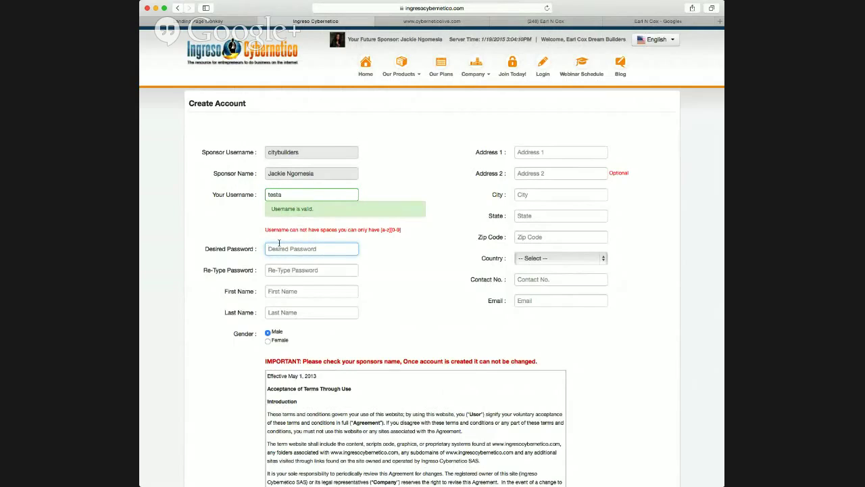
type("te")
left_click(279, 269)
type("testt")
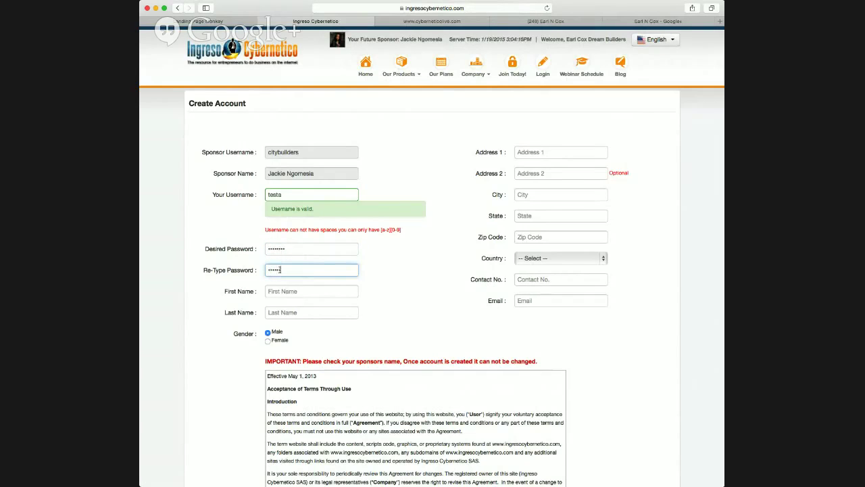
type("est")
Fill in First Name 'Test' and Last Name 'Account'.
left_click(283, 290)
type("Te")
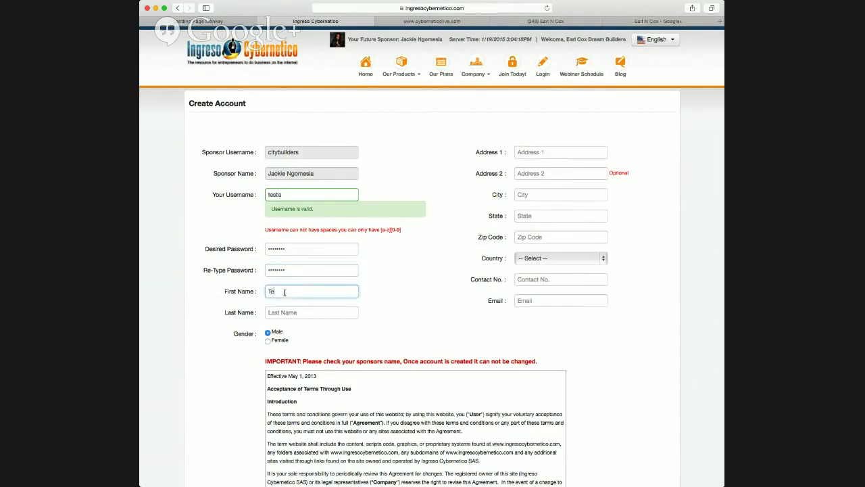
type("st")
left_click(288, 311)
type("Account")
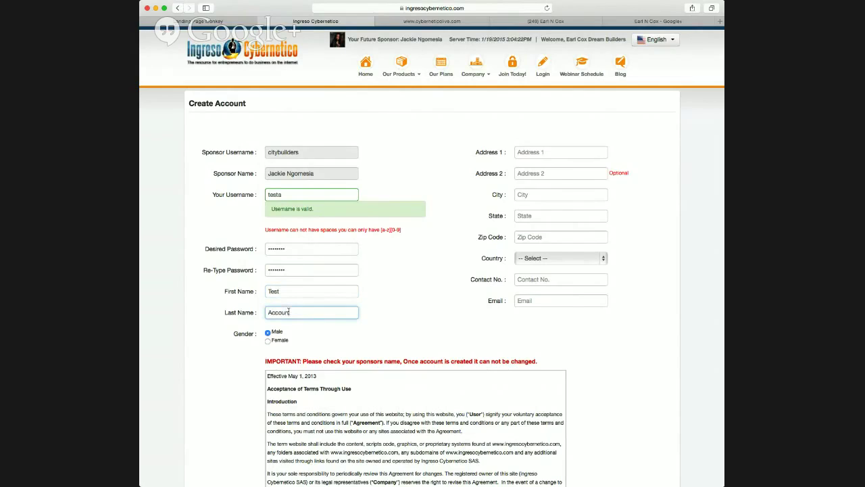
left_click(498, 141)
Enter the street address, city, state and zip code on the registration form.
left_click(543, 153)
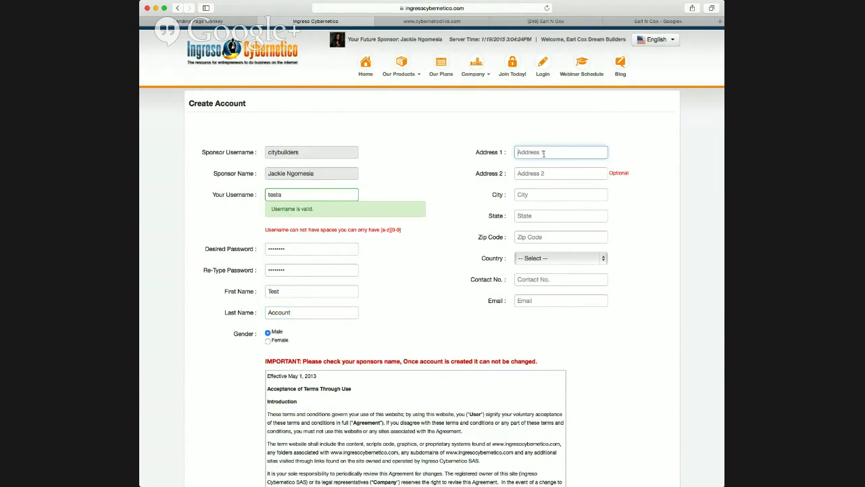
type("2")
key("BackSpace")
key("BackSpace")
type("ci")
left_click(533, 195)
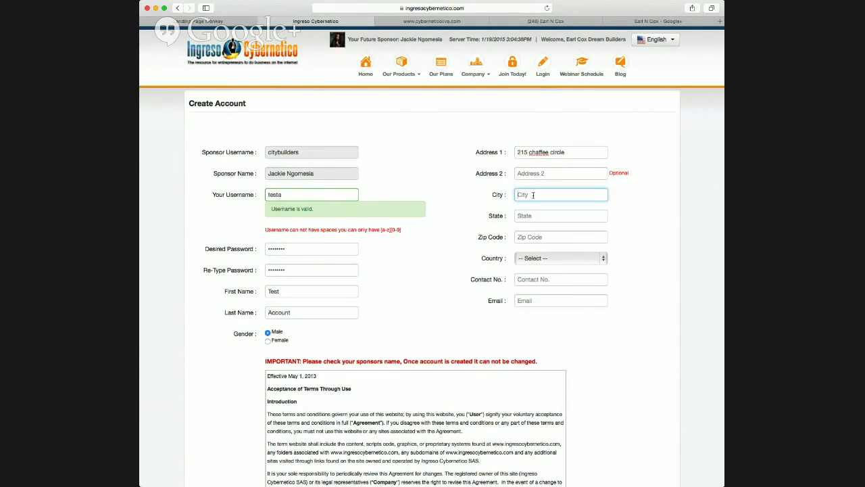
type("Patuxent rive")
type("river")
left_click(531, 215)
type("MD")
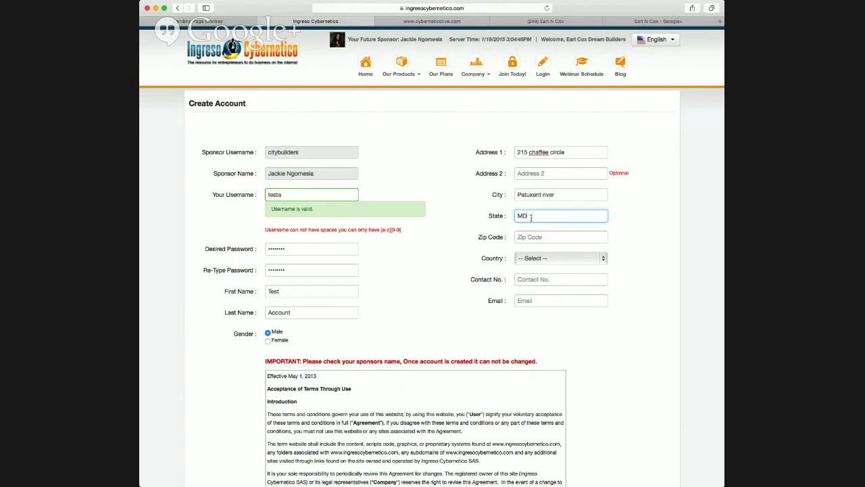
left_click(533, 236)
type("20")
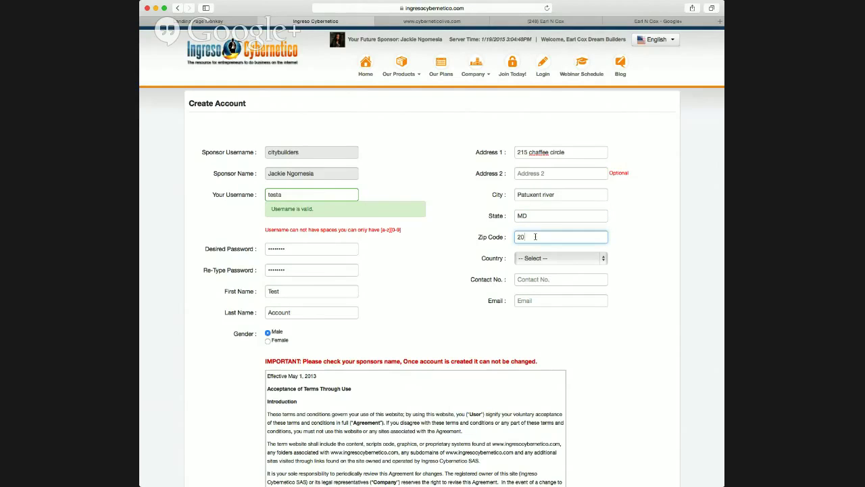
type("670")
Choose United States Of America as the country, then add the contact number and a valid e-mail.
key("Tab")
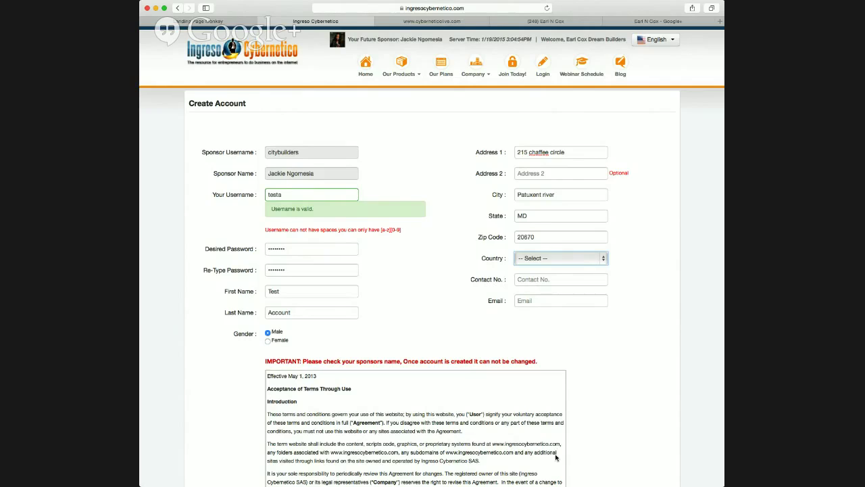
left_click(548, 273)
left_click(540, 280)
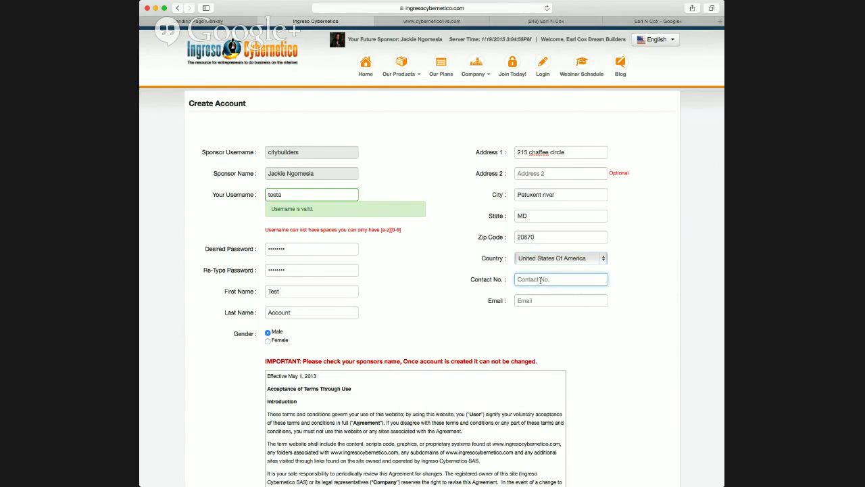
left_click(538, 301)
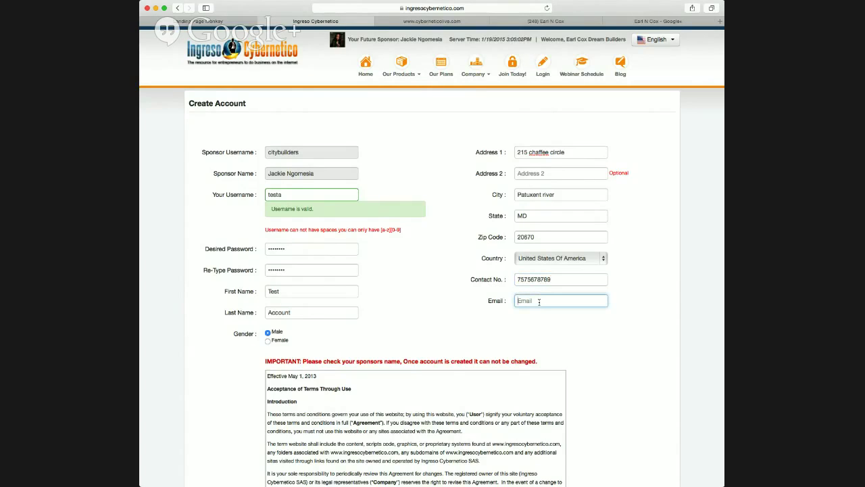
left_click(283, 328)
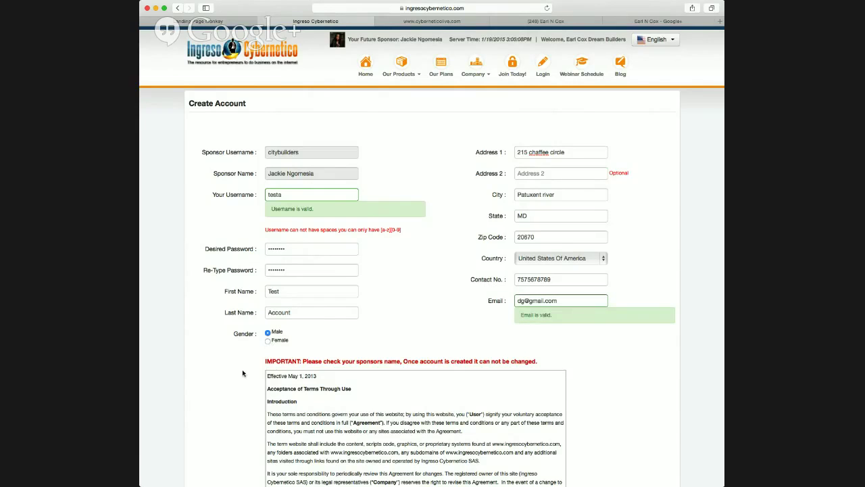
scroll(247, 378, "down", 5)
Accept the terms and conditions, then close the Very Important billing popup.
scroll(251, 388, "up", 5)
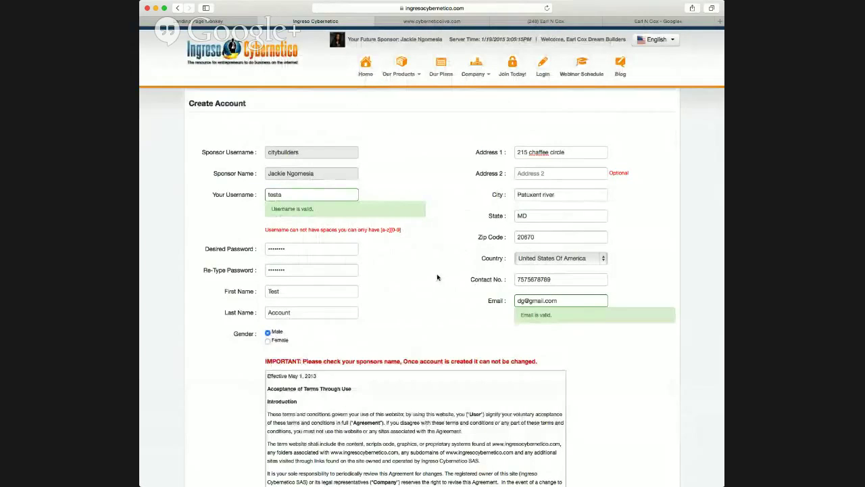
scroll(245, 240, "down", 2)
scroll(250, 230, "down", 10)
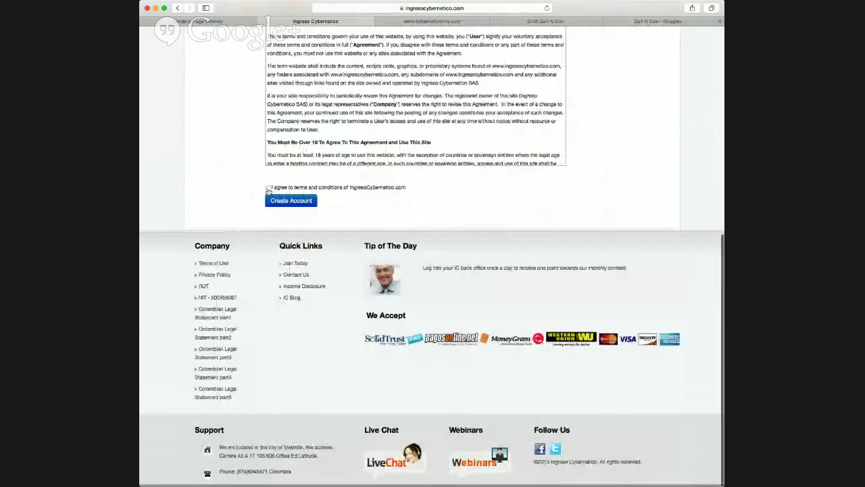
left_click(268, 189)
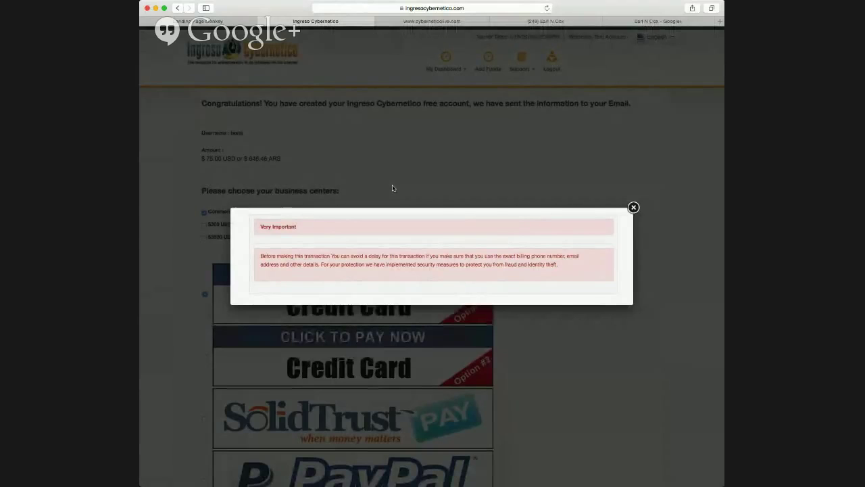
left_click(633, 208)
Open My Dashboard > Display Dashboard and decline the vote request with 'NO THANKS! Will do later'.
scroll(429, 190, "down", 3)
scroll(429, 190, "up", 4)
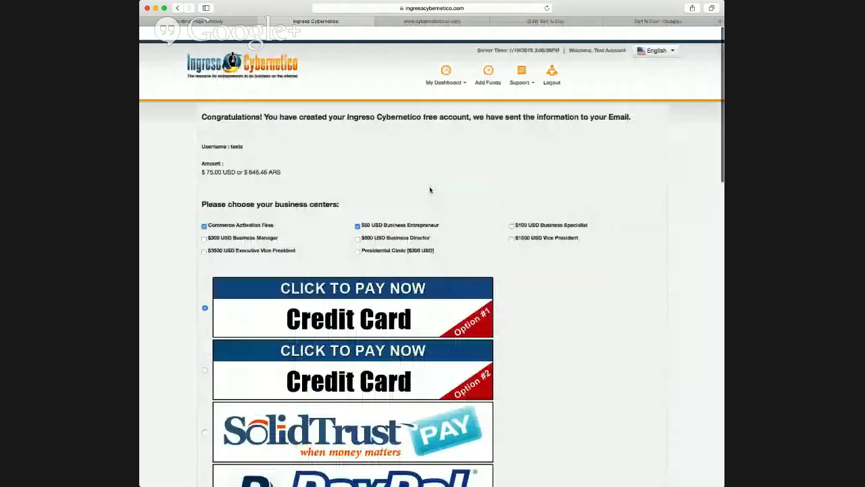
mouse_move(445, 70)
left_click(445, 87)
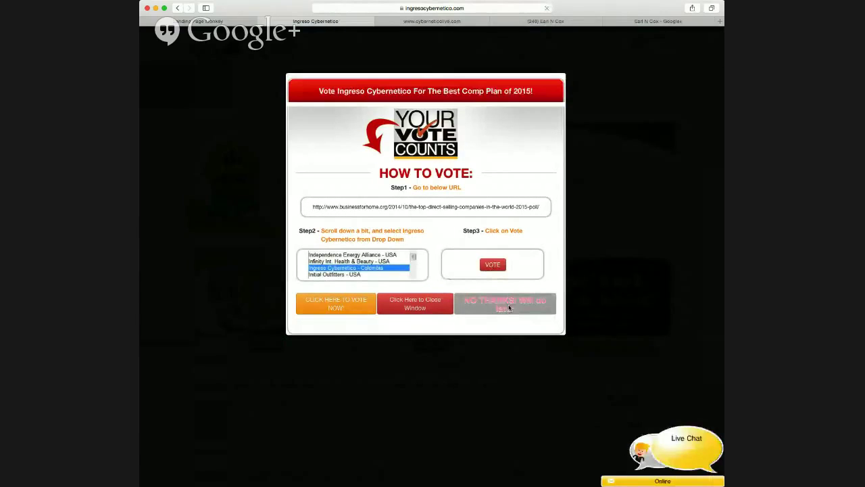
left_click(509, 309)
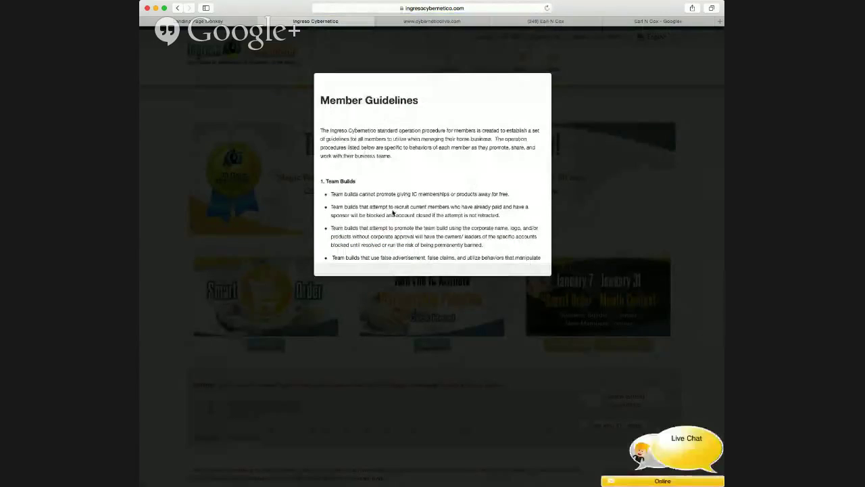
Scroll to the end of the Member Guidelines and agree to them.
scroll(393, 213, "down", 10)
scroll(393, 213, "down", 15)
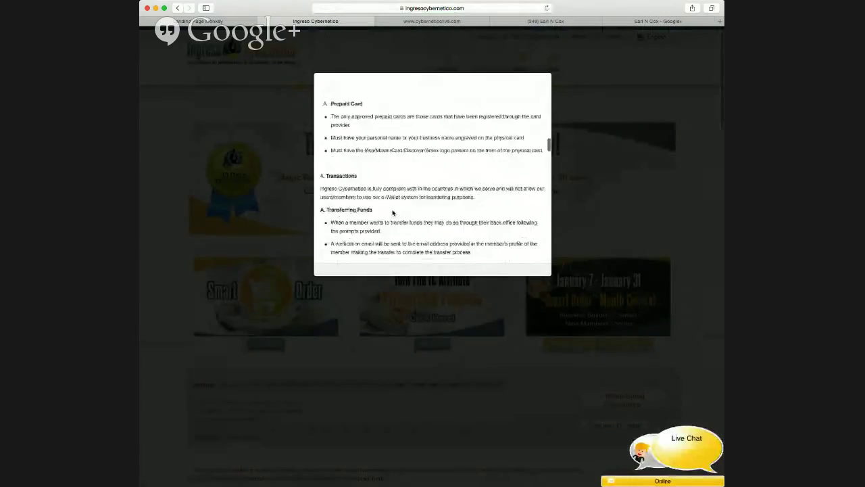
scroll(393, 213, "down", 5)
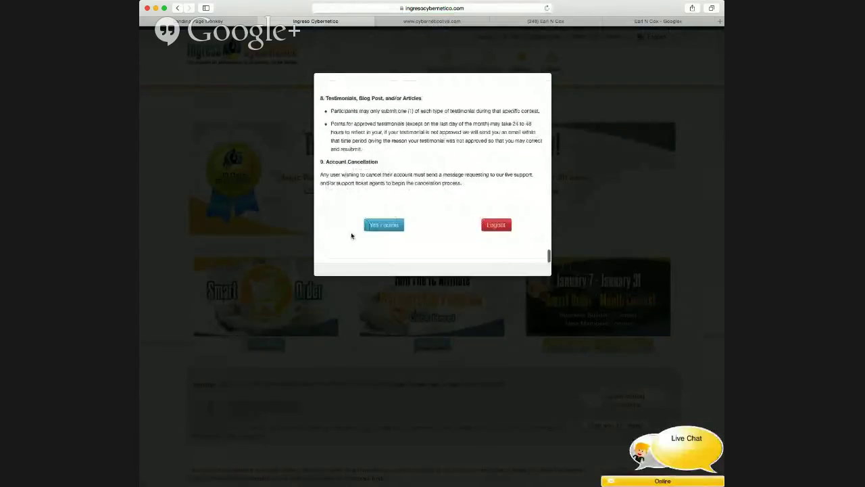
left_click(384, 226)
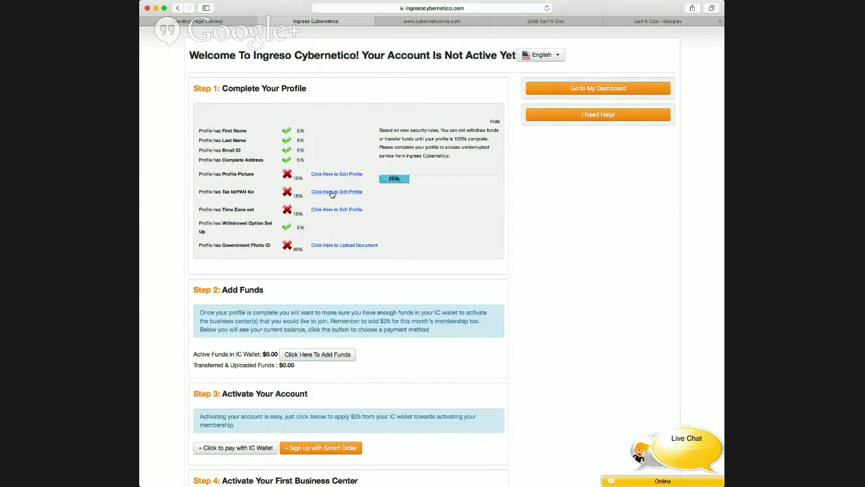
In Edit Profile, set Country to United States of America and enter the tax ID.
left_click(332, 193)
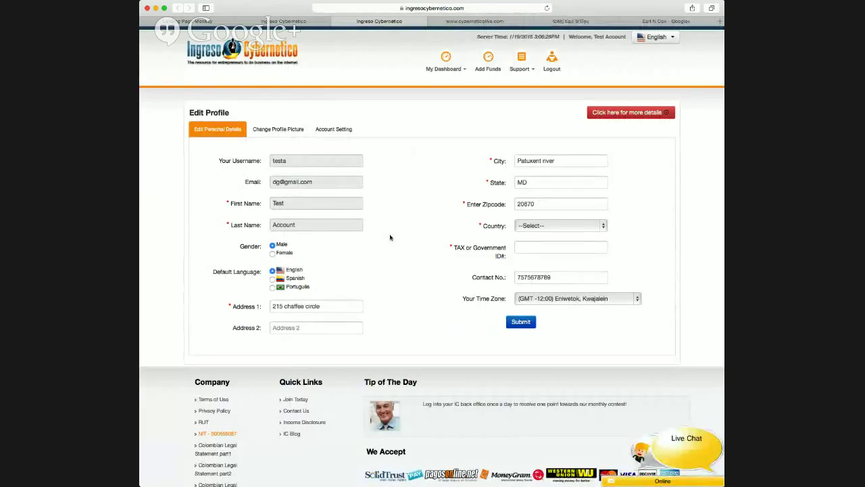
scroll(362, 198, "down", 3)
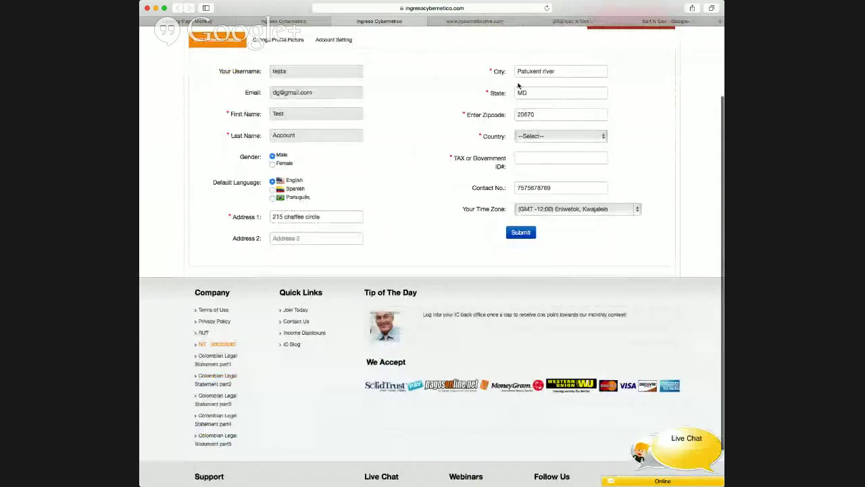
left_click(603, 139)
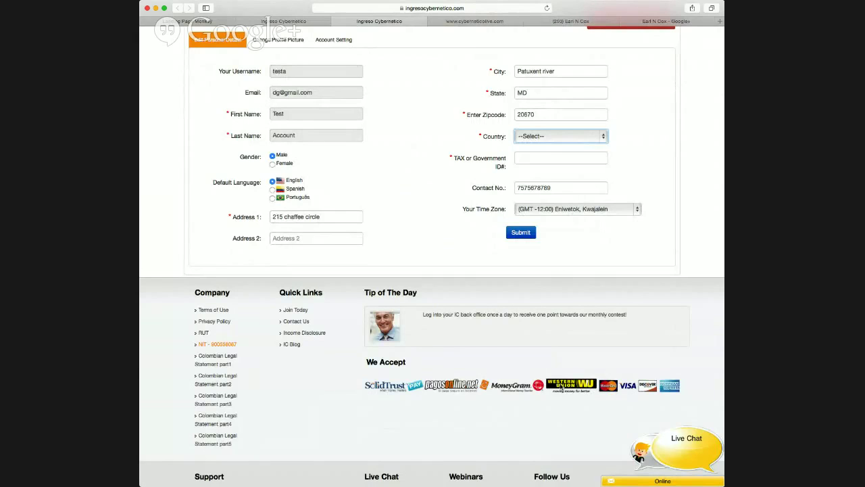
key("u")
left_click(475, 162)
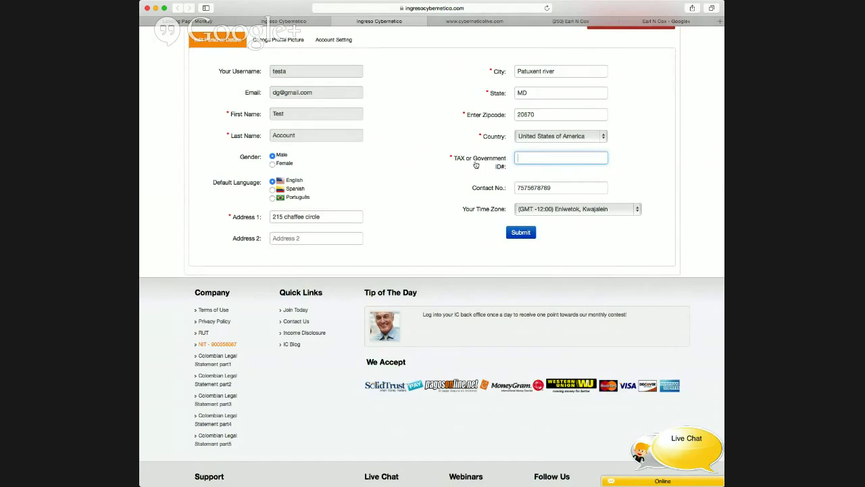
left_click(536, 159)
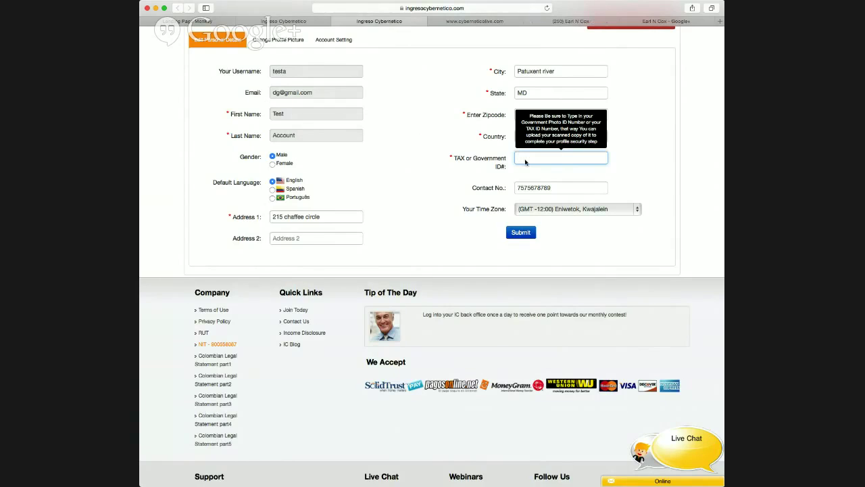
left_click(517, 179)
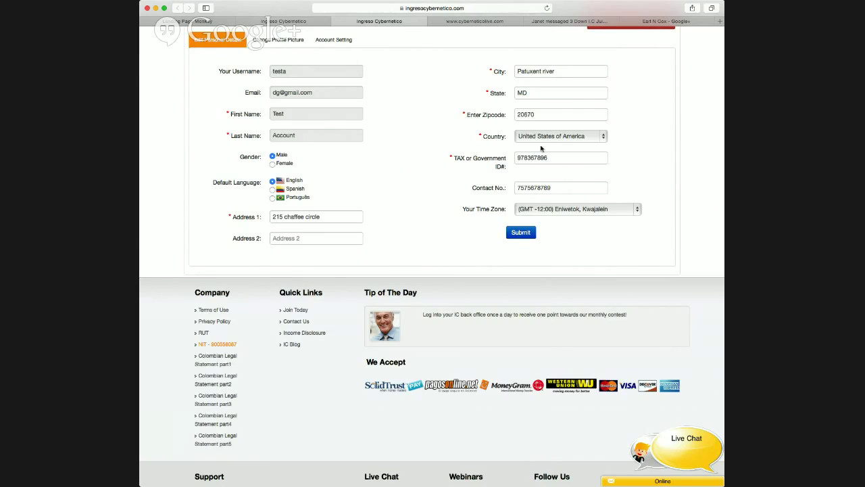
Set the time zone to (GMT -5:00) Eastern Time, submit the profile and close its tab.
left_click(602, 214)
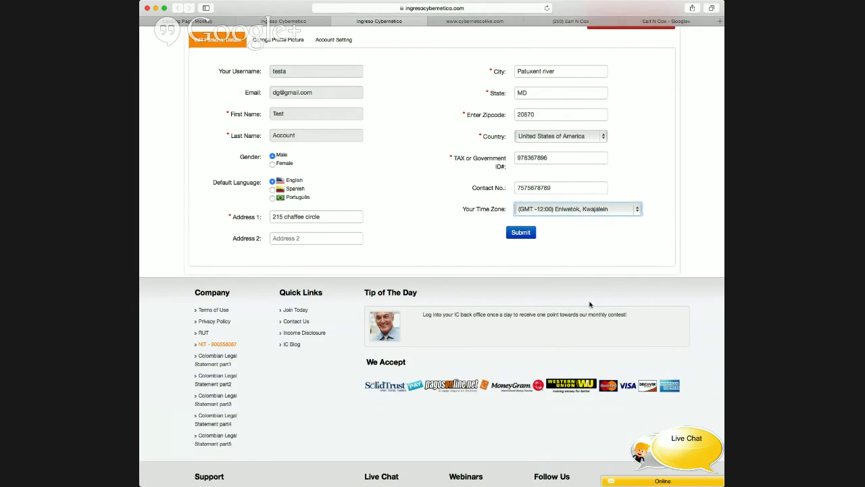
left_click(611, 273)
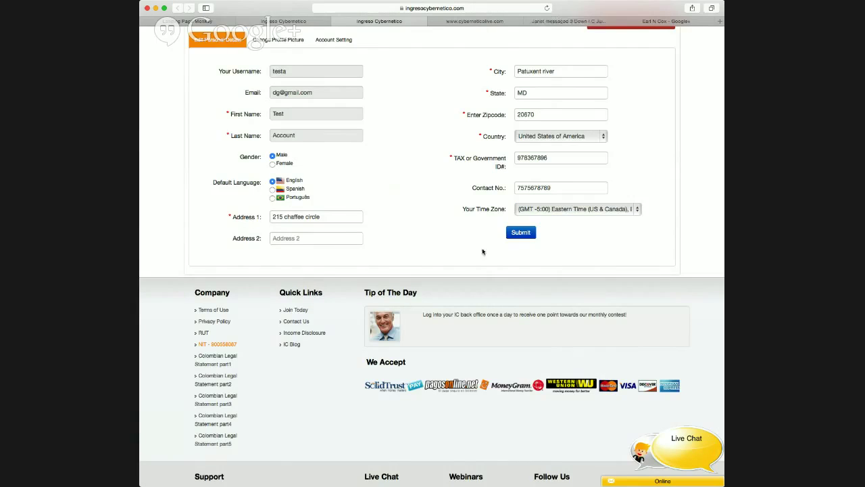
left_click(521, 237)
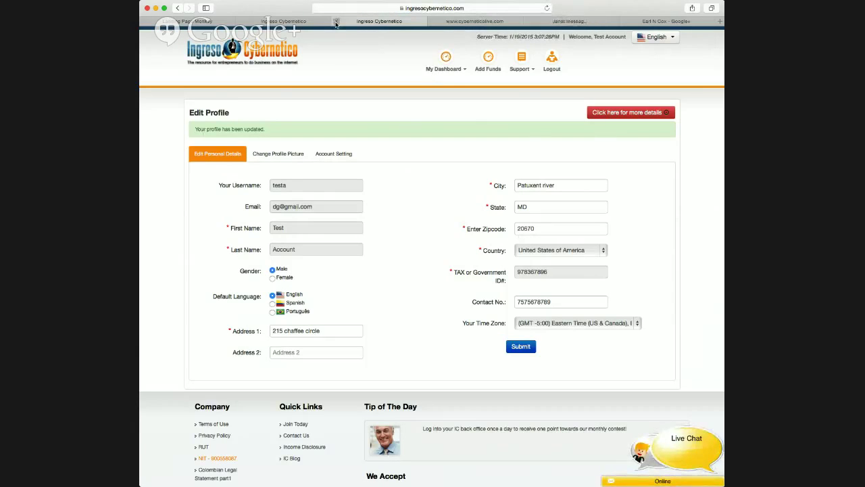
left_click(336, 22)
Reload the welcome page, briefly open the Change Profile Picture page, and reload to show 55% complete.
scroll(282, 131, "down", 5)
scroll(282, 131, "up", 3)
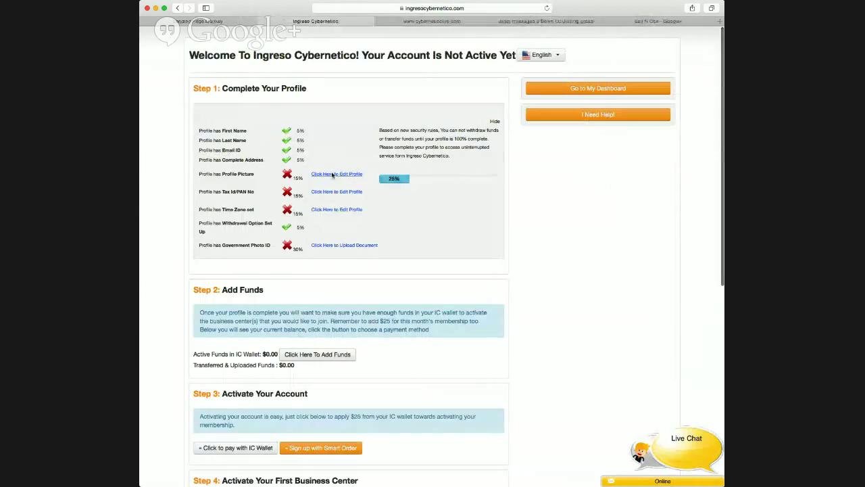
left_click(547, 8)
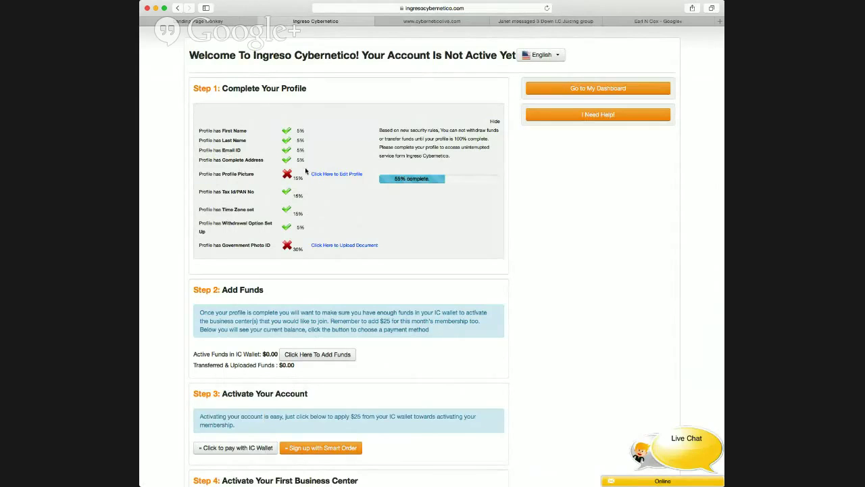
left_click(341, 174)
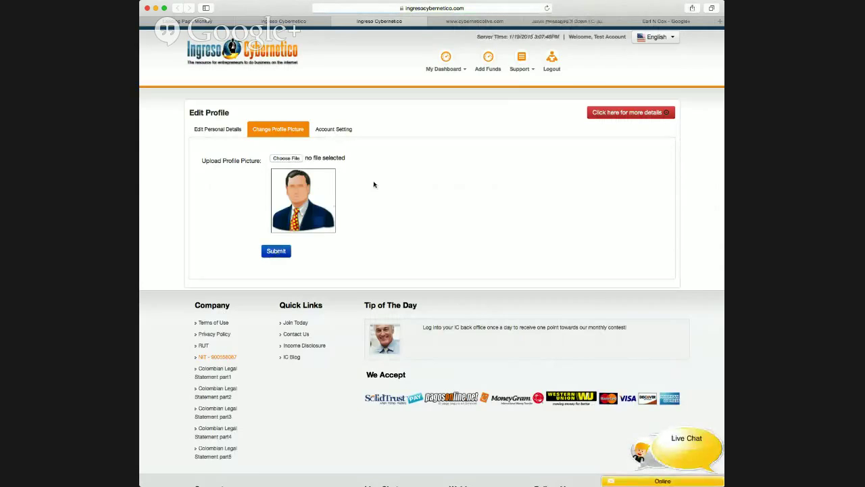
left_click(336, 21)
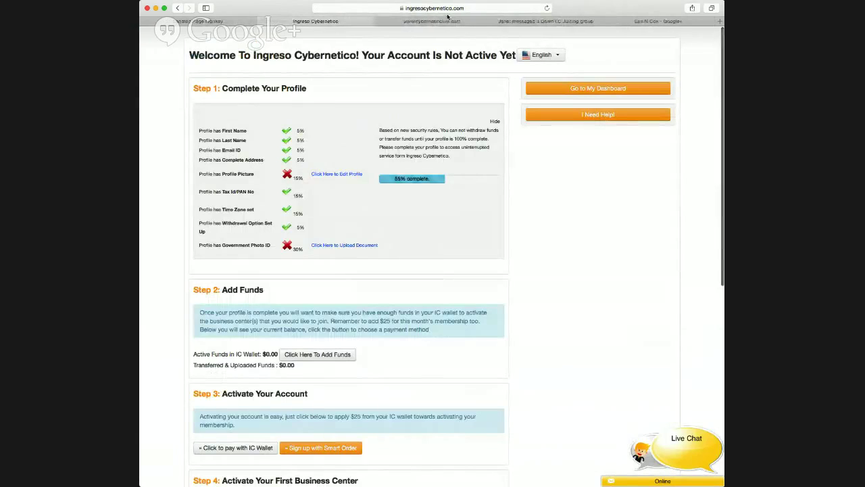
left_click(546, 8)
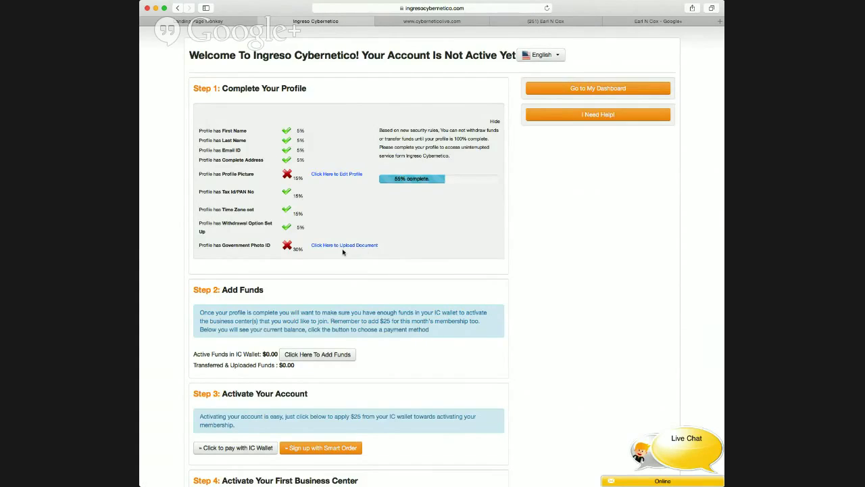
left_click(346, 246)
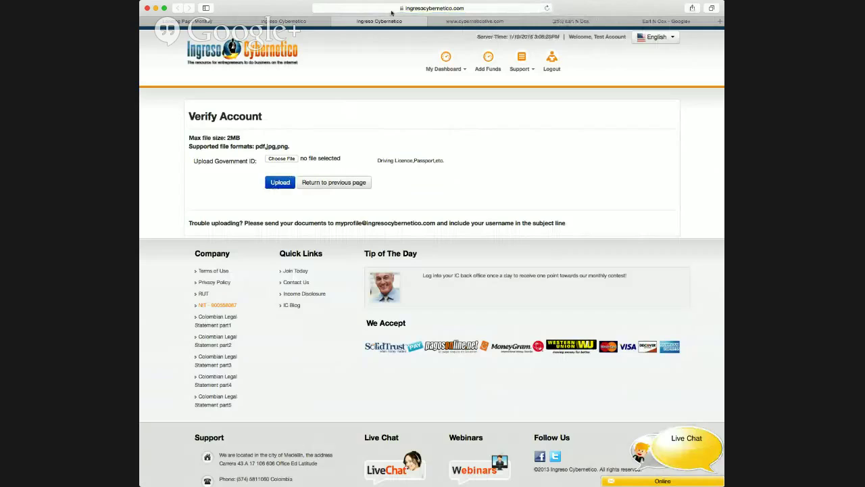
left_click(337, 182)
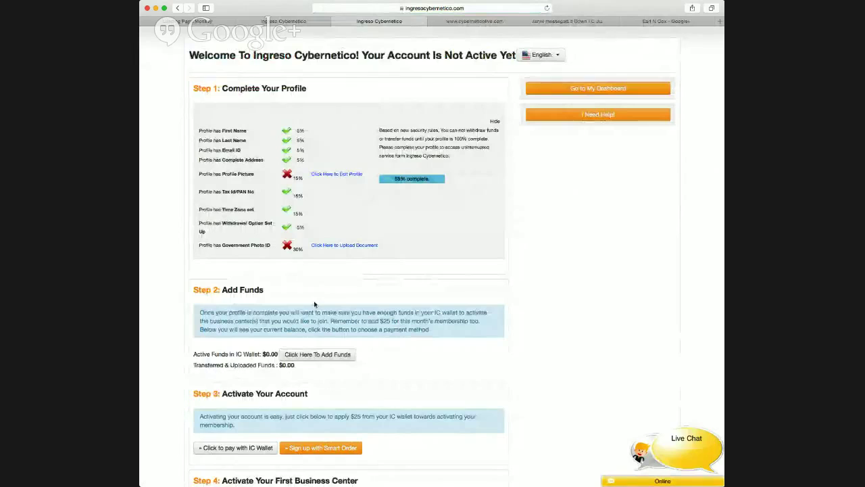
scroll(366, 195, "down", 3)
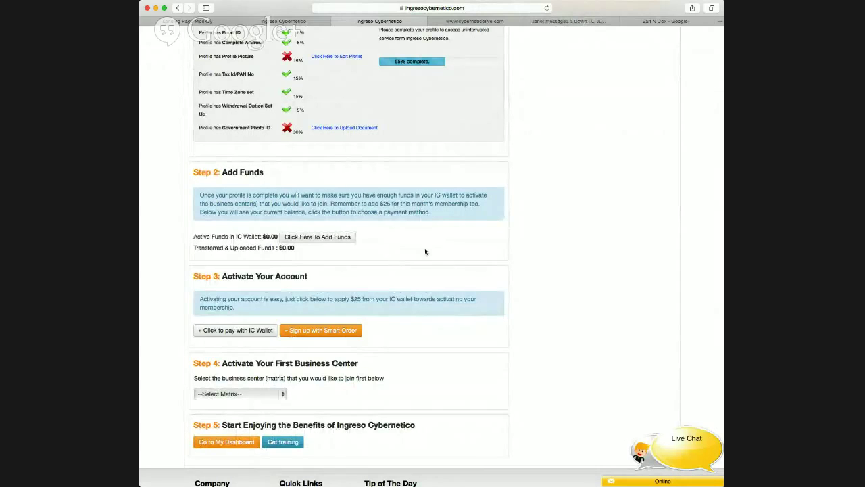
scroll(425, 249, "up", 5)
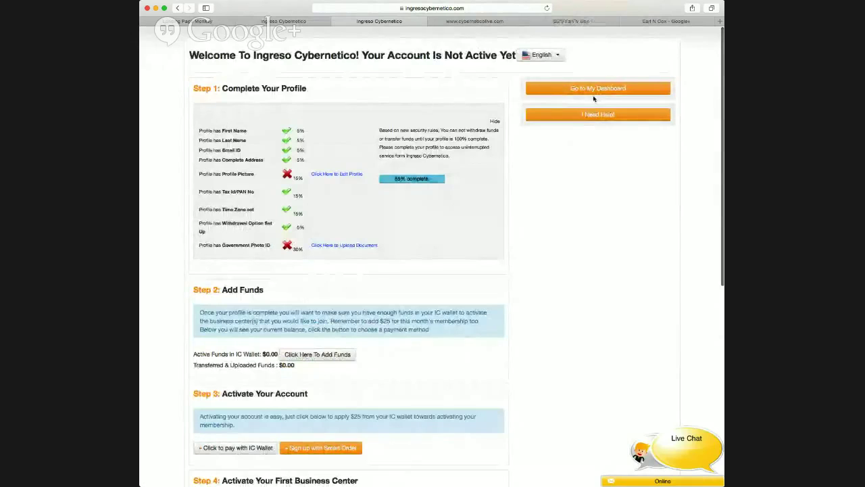
left_click(598, 89)
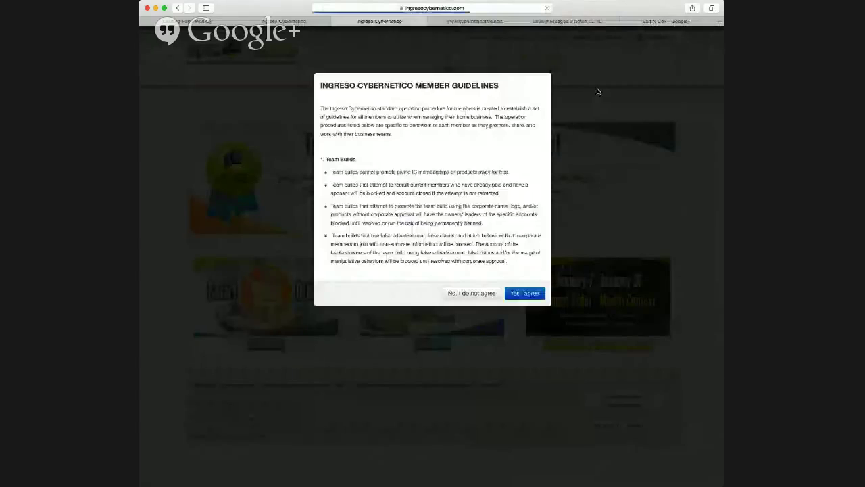
scroll(389, 193, "down", 5)
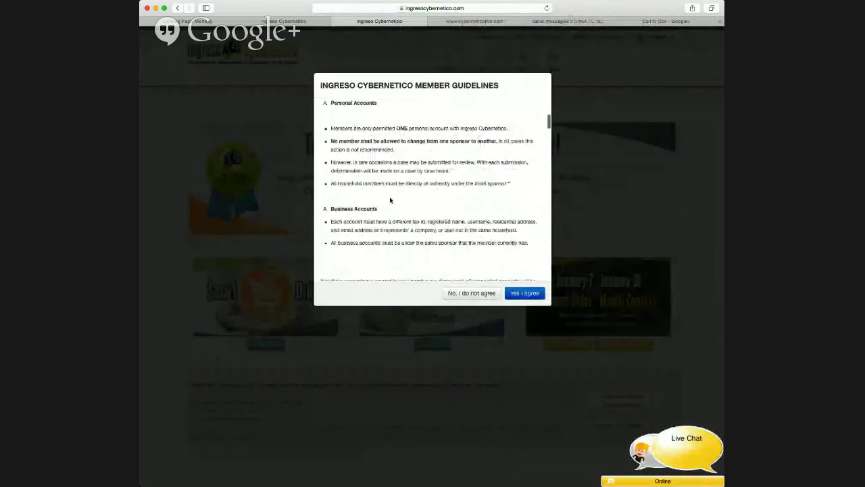
left_click(527, 294)
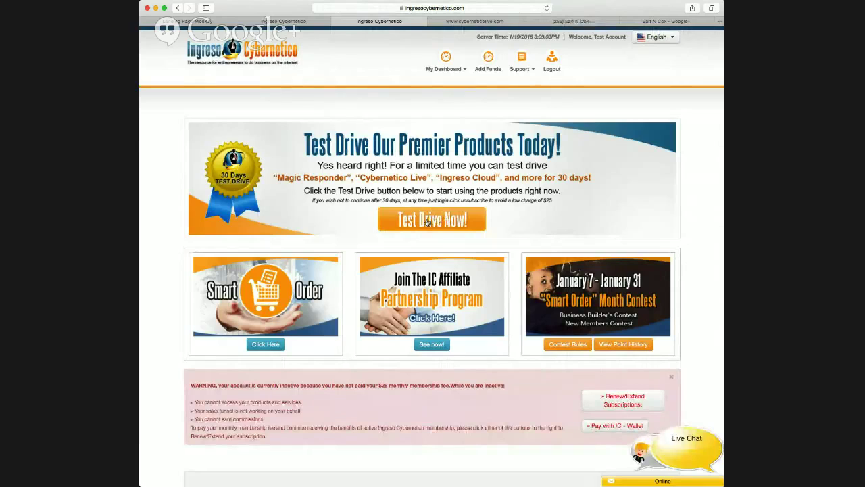
left_click(427, 221)
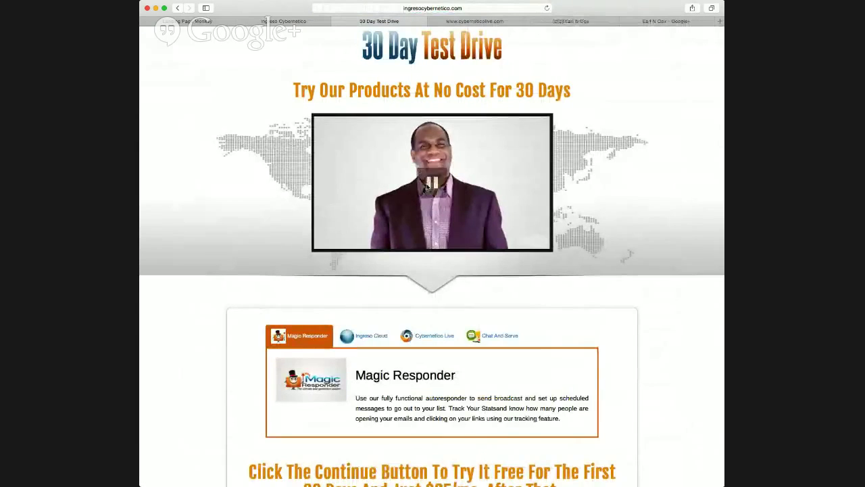
scroll(532, 218, "down", 3)
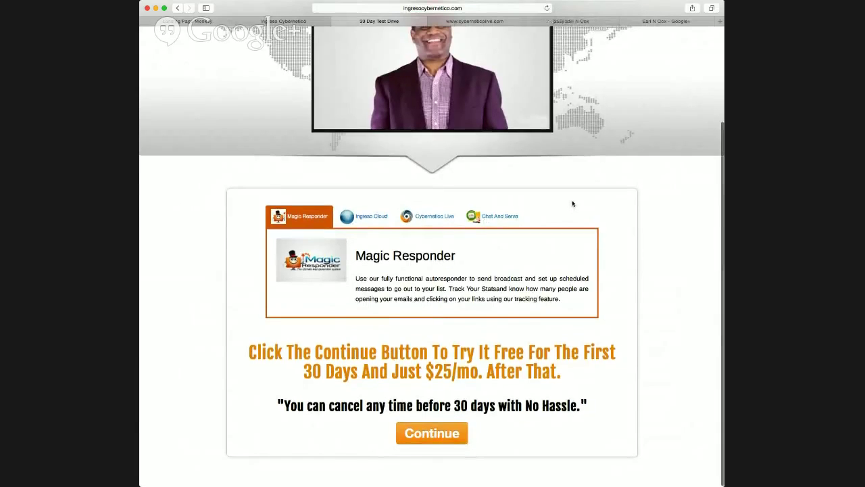
scroll(572, 204, "up", 3)
scroll(573, 204, "down", 2)
scroll(573, 204, "down", 1)
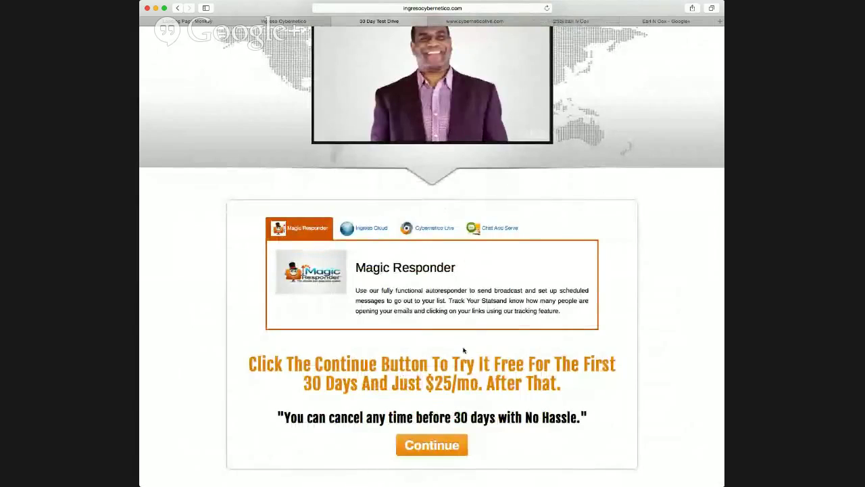
Start the 30 Day Test Drive checkout, clear the autofilled PayPal login, and pay by card instead.
left_click(426, 448)
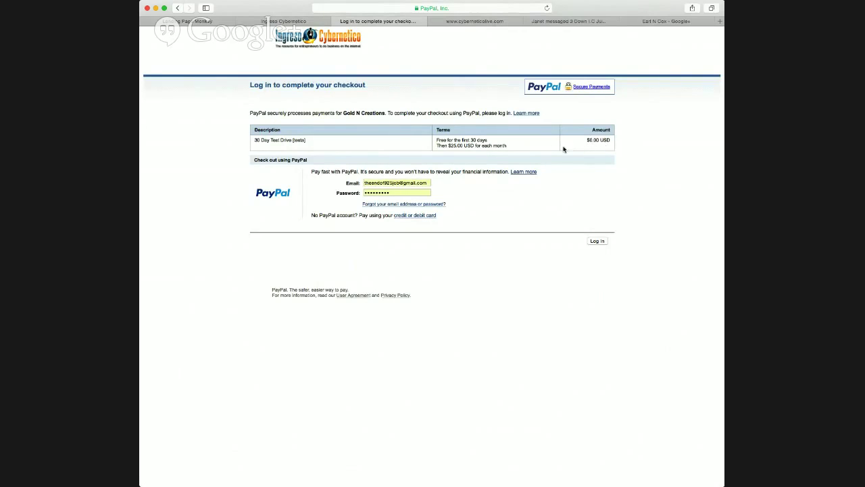
double_click(383, 184)
key("BackSpace")
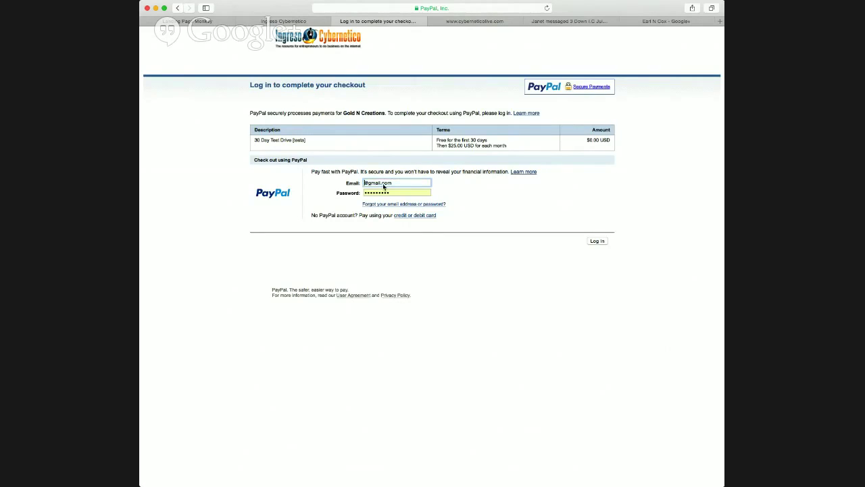
double_click(388, 184)
key("BackSpace")
key("BackSpace")
left_click(354, 194)
key("super+a")
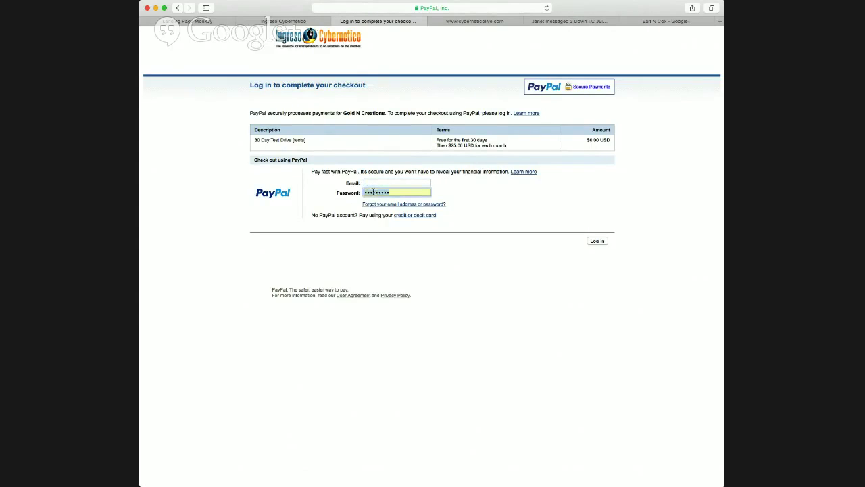
key("BackSpace")
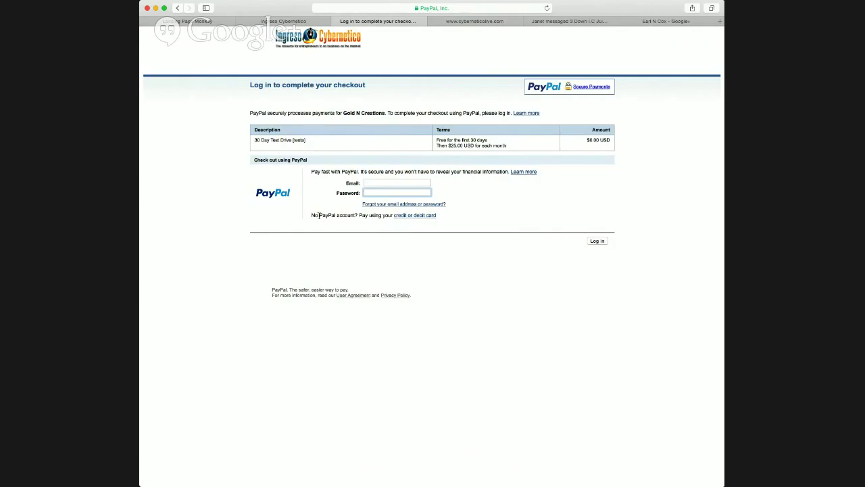
left_click(415, 216)
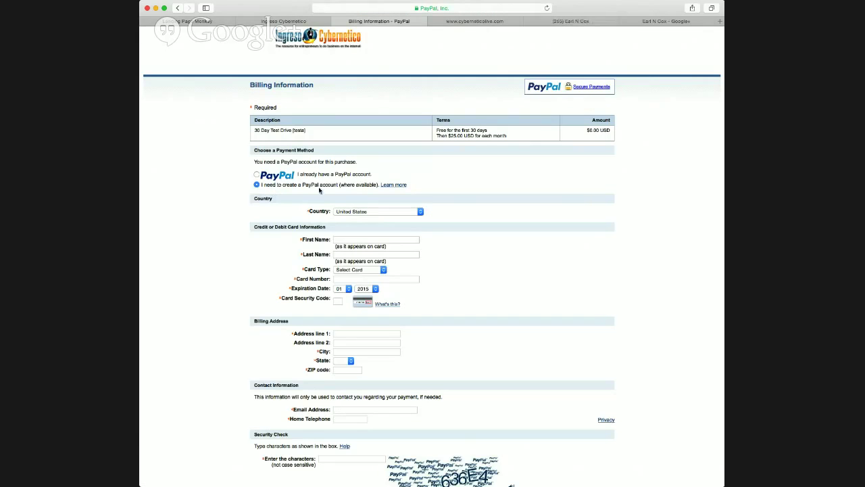
Review PayPal's card billing form and try Continue, then leave checkout for the Ingreso Cybernetico tab.
scroll(436, 218, "down", 3)
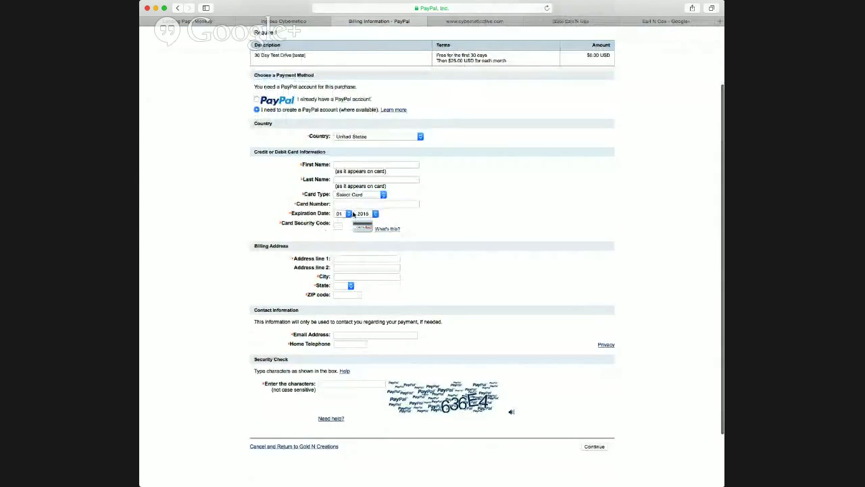
scroll(386, 323, "down", 3)
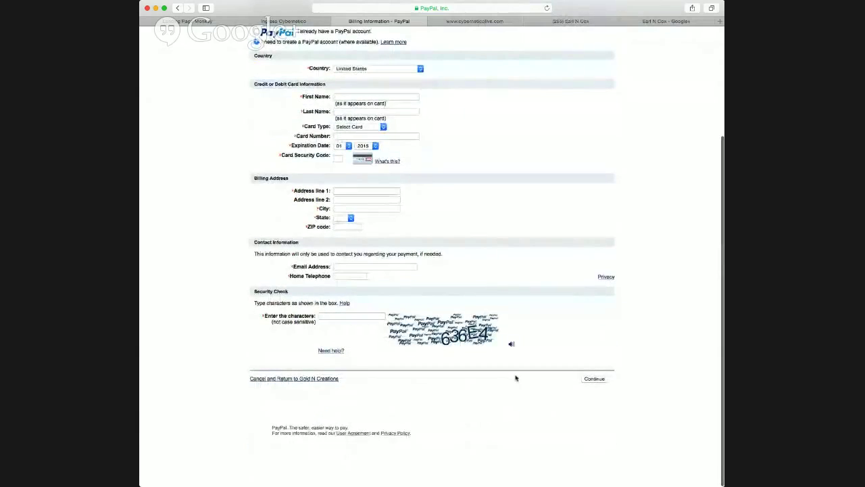
left_click(594, 379)
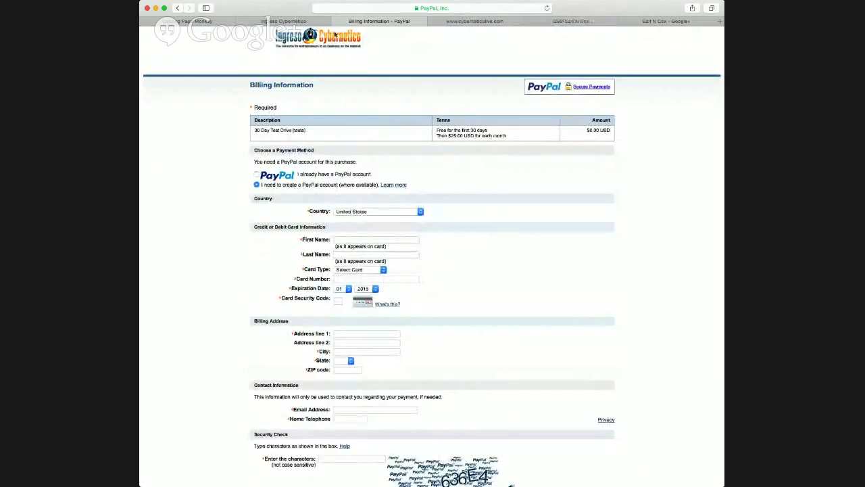
left_click(177, 8)
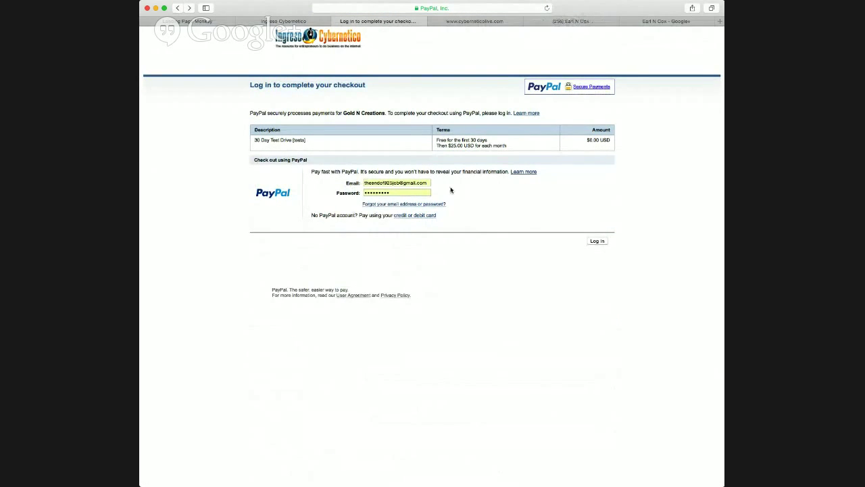
left_click(296, 21)
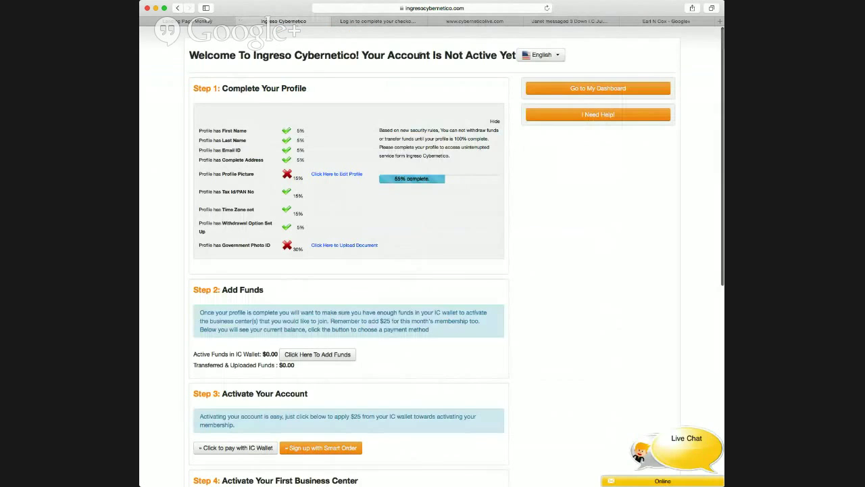
Open the member dashboard and scroll through its profile checklist and account summary.
left_click(543, 95)
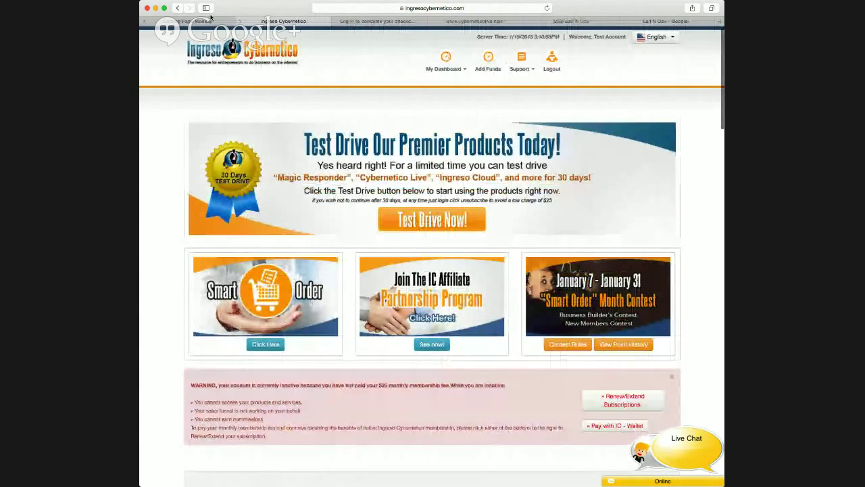
left_click(178, 10)
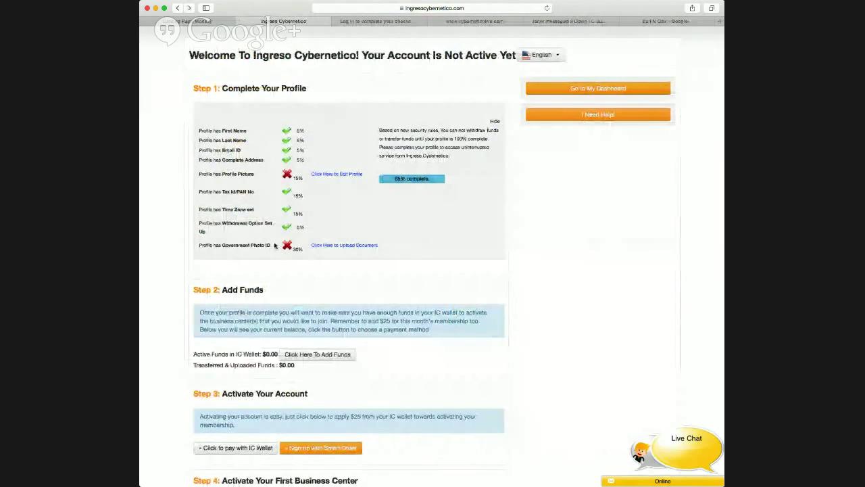
left_click(606, 88)
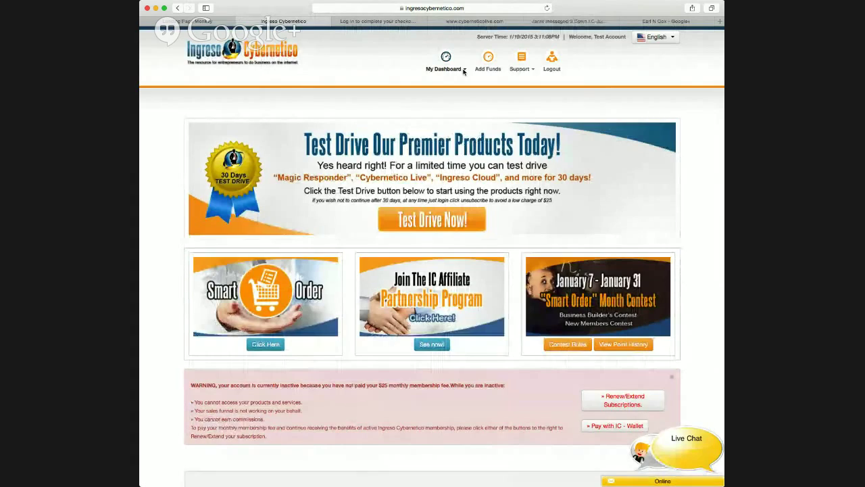
scroll(433, 229, "down", 10)
scroll(432, 234, "up", 6)
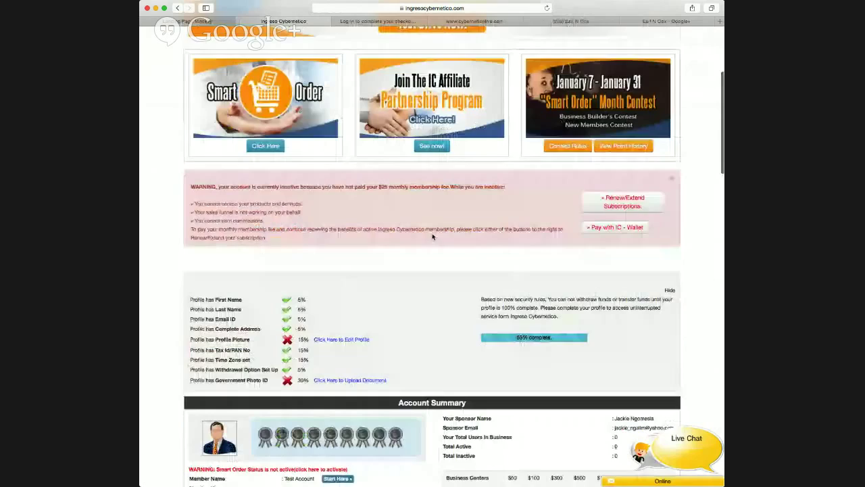
scroll(433, 237, "down", 1)
scroll(432, 237, "down", 5)
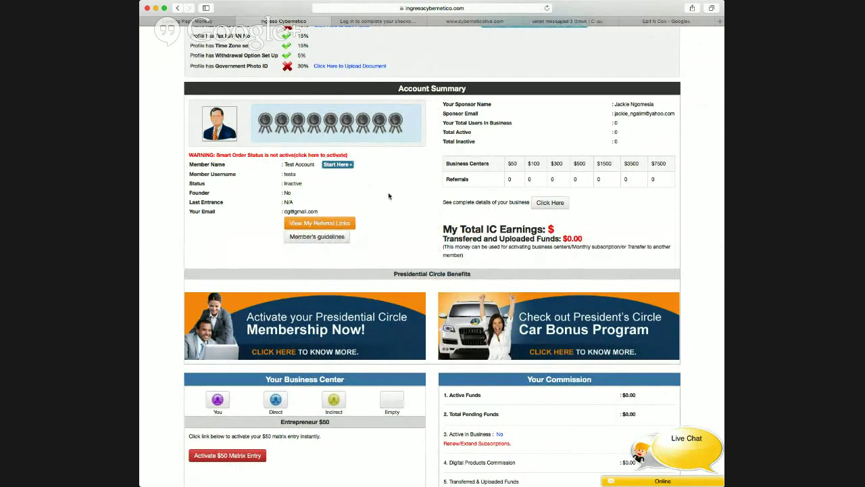
scroll(388, 194, "up", 5)
scroll(389, 195, "up", 3)
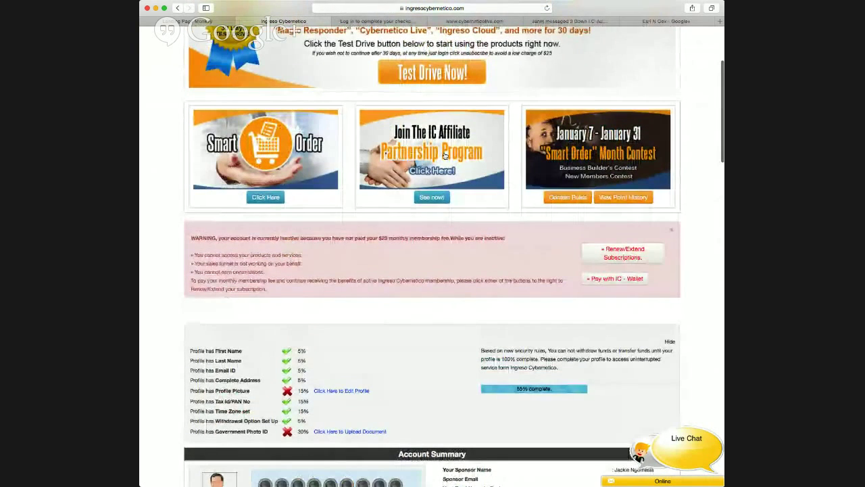
View the $25 Smart Order subscription offer, then return to the member dashboard.
left_click(264, 197)
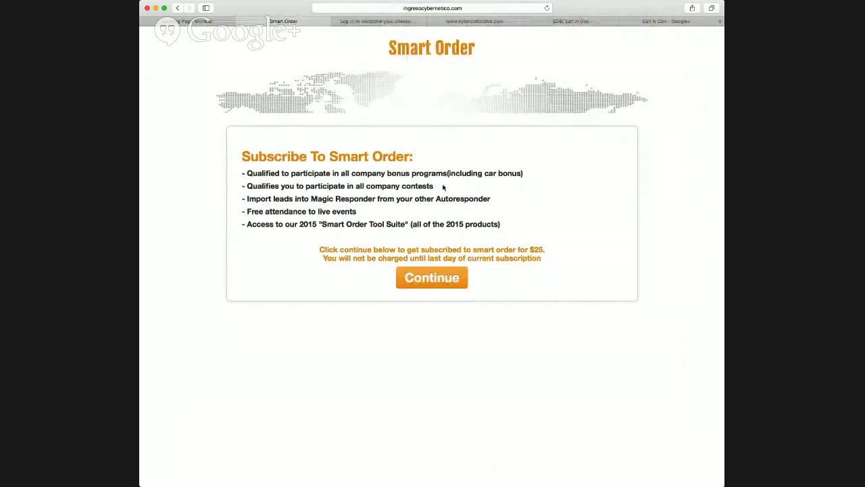
left_click(177, 8)
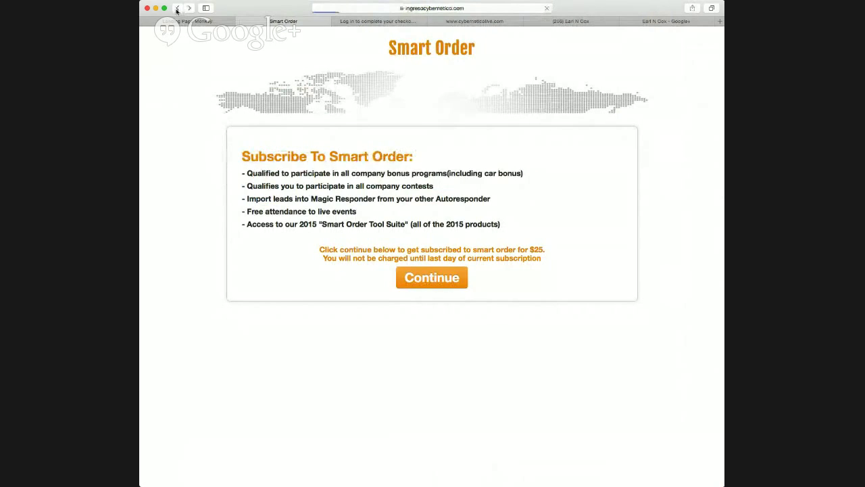
scroll(377, 239, "down", 5)
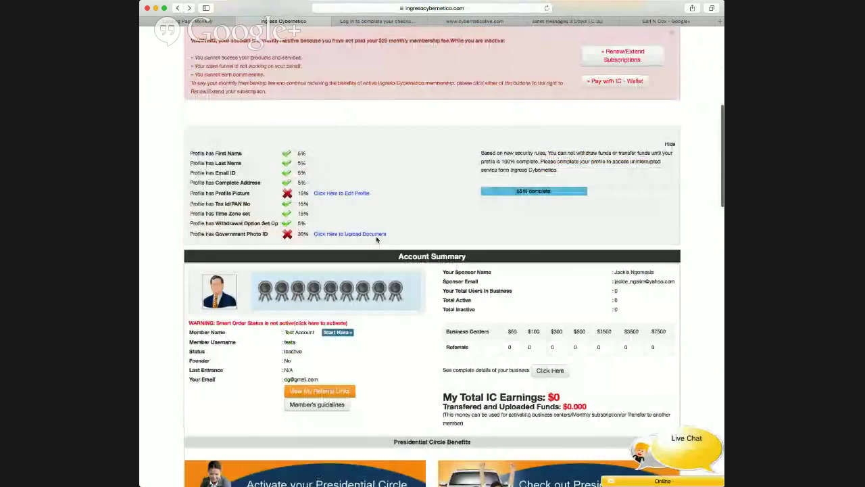
scroll(377, 239, "down", 3)
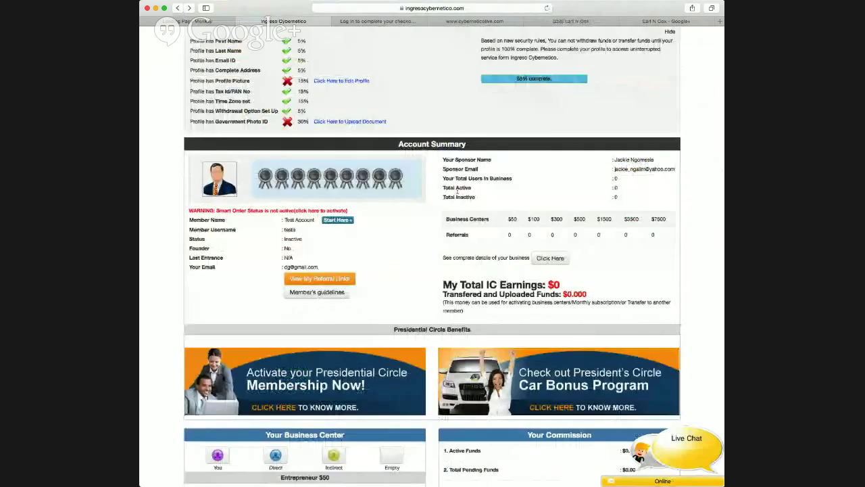
scroll(457, 192, "up", 5)
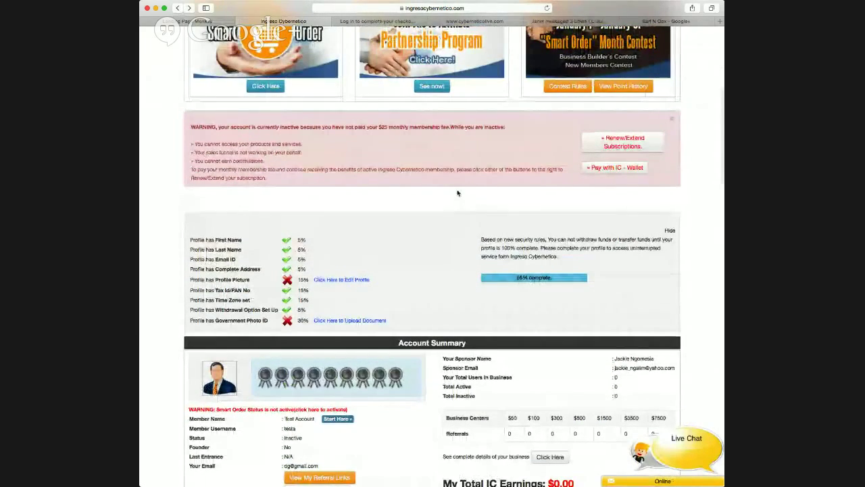
scroll(457, 193, "up", 6)
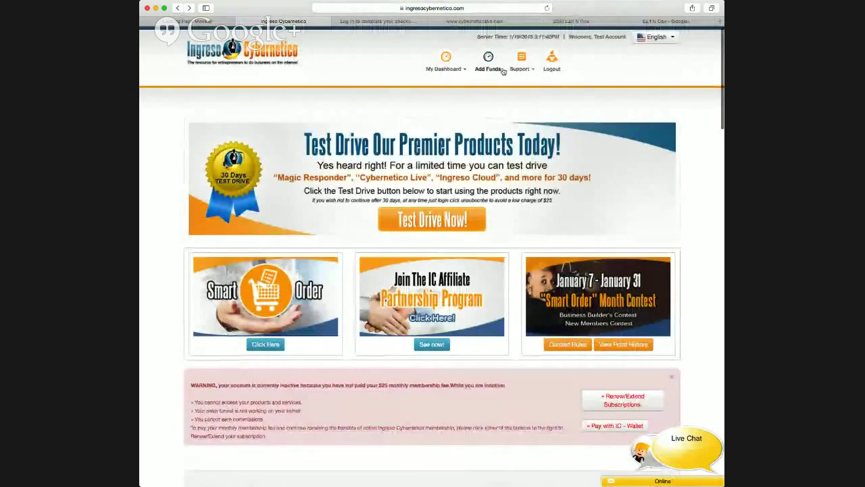
mouse_move(461, 66)
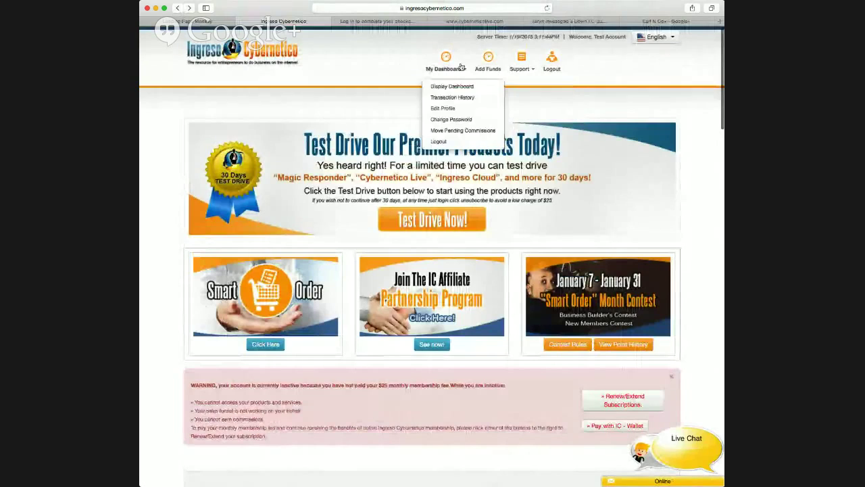